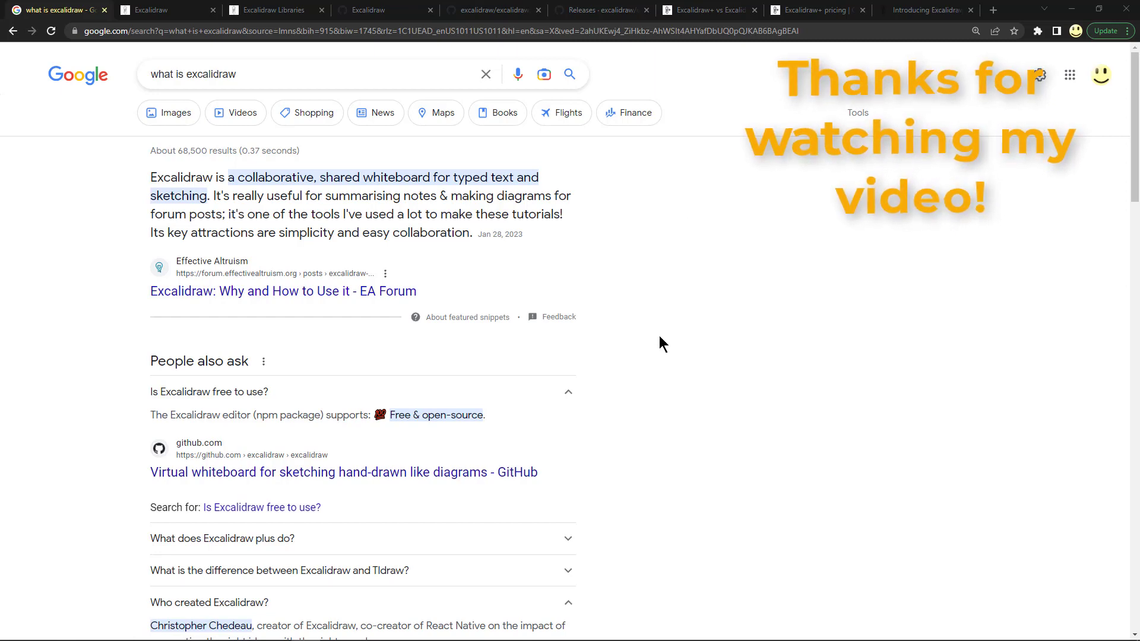
# - Enlarge the Google results, read who created Excalidraw, then switch to the Excalidraw tab
pyautogui.hotkey('ctrl', '+')
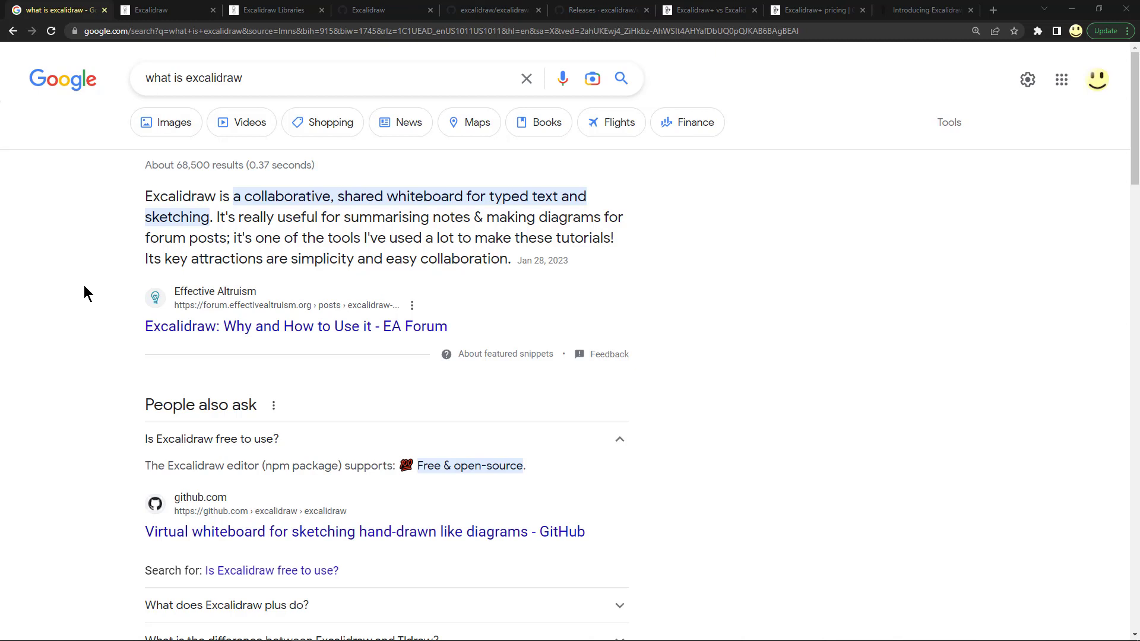
pyautogui.scroll(-2, 105, 394)
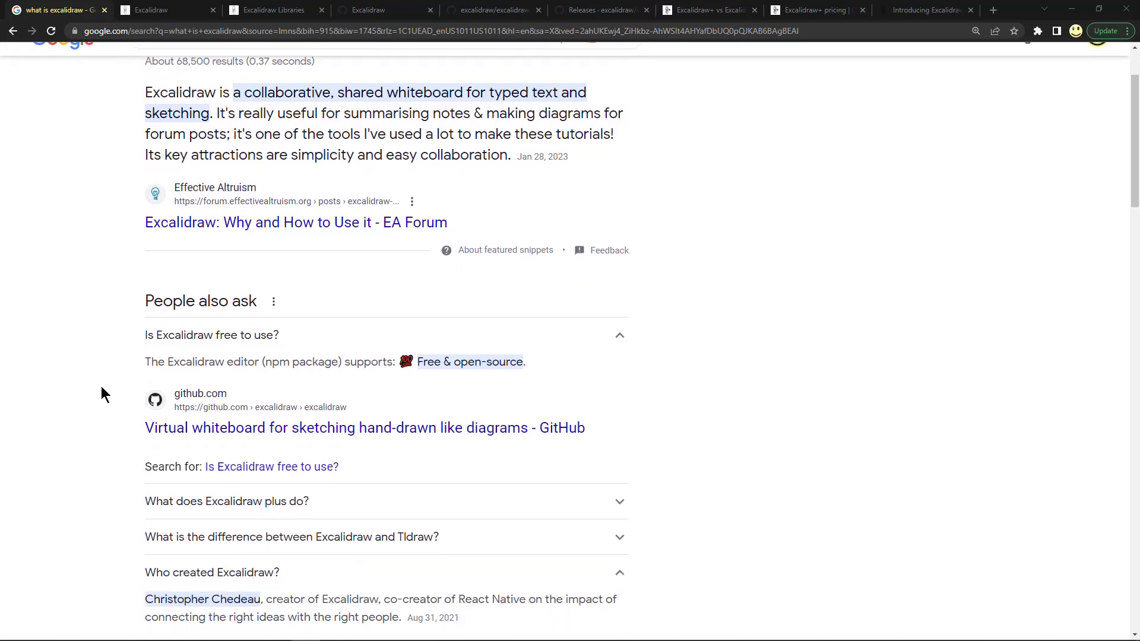
pyautogui.scroll(-1, 105, 394)
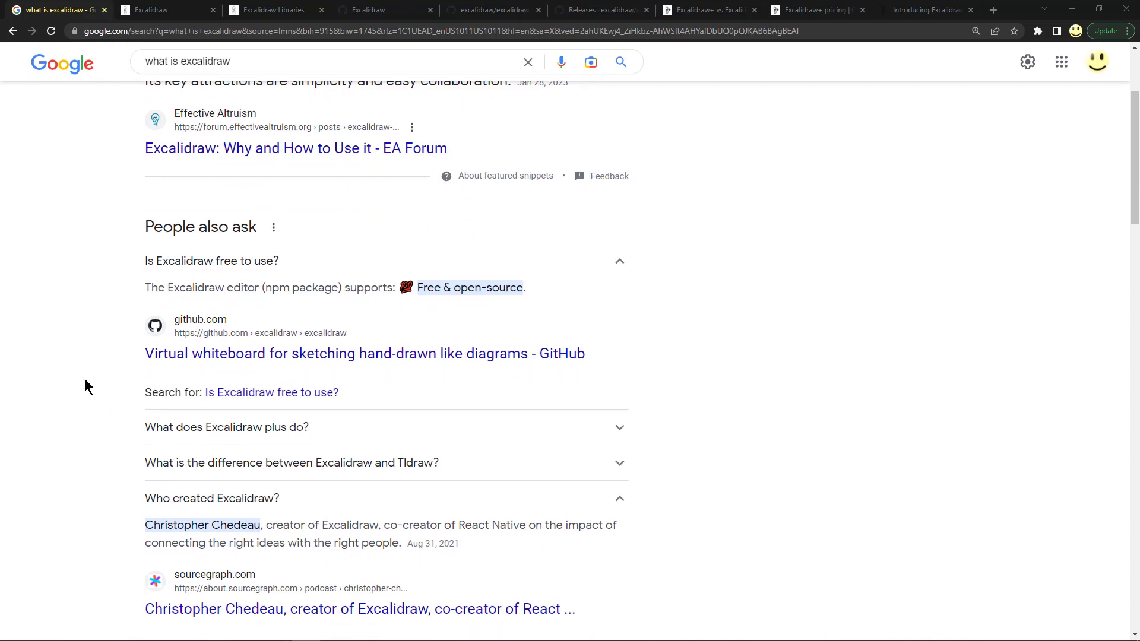
pyautogui.scroll(-2, 84, 383)
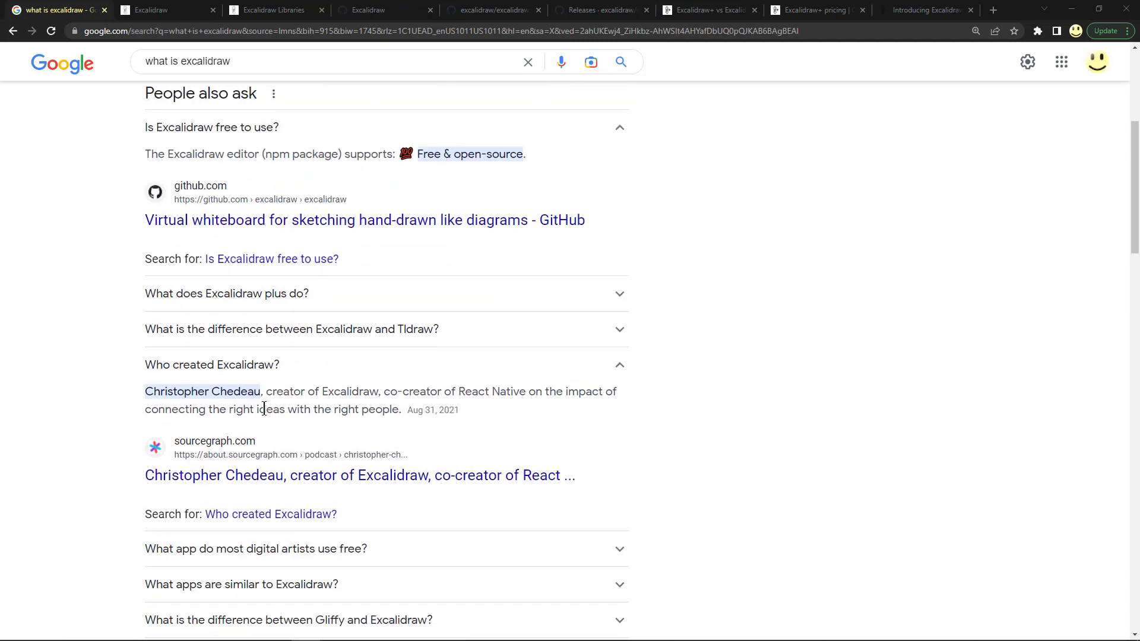
pyautogui.moveTo(407, 415); pyautogui.dragTo(101, 383)
pyautogui.scroll(-1, 101, 383)
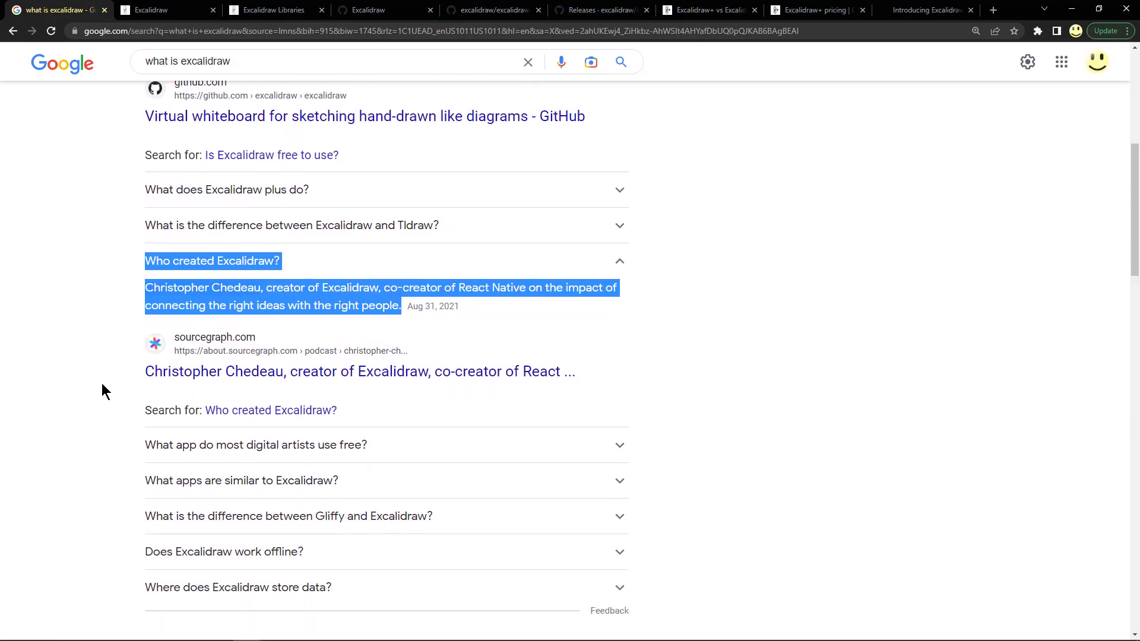
pyautogui.scroll(5, 101, 385)
pyautogui.click(146, 14)
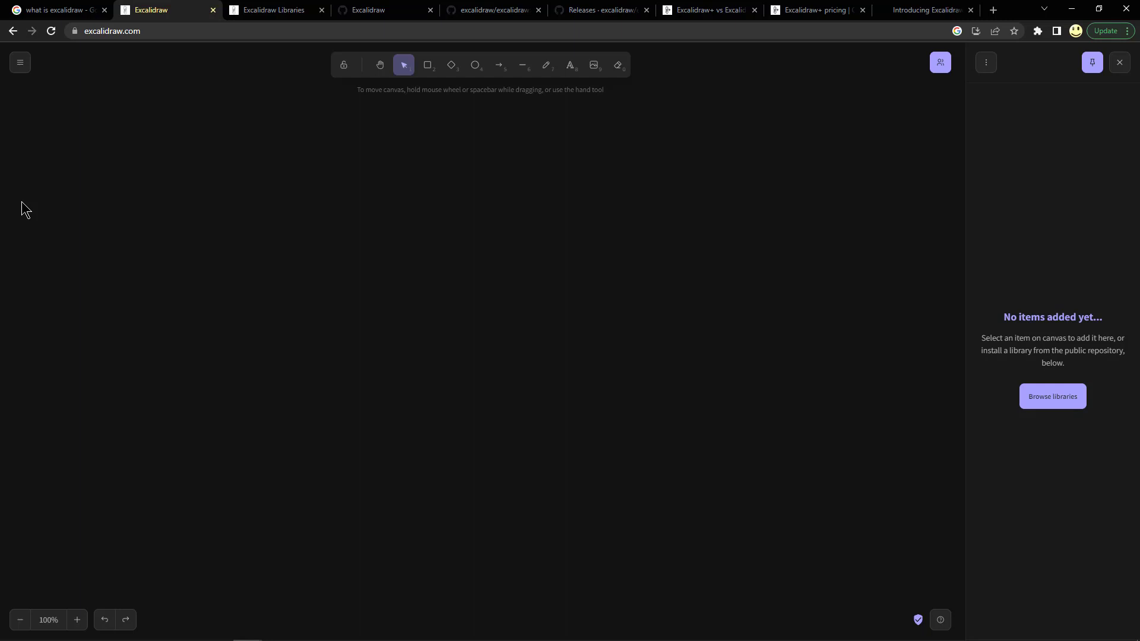
# - Open Excalidraw's hamburger main menu with its file, theme and background options
pyautogui.click(19, 66)
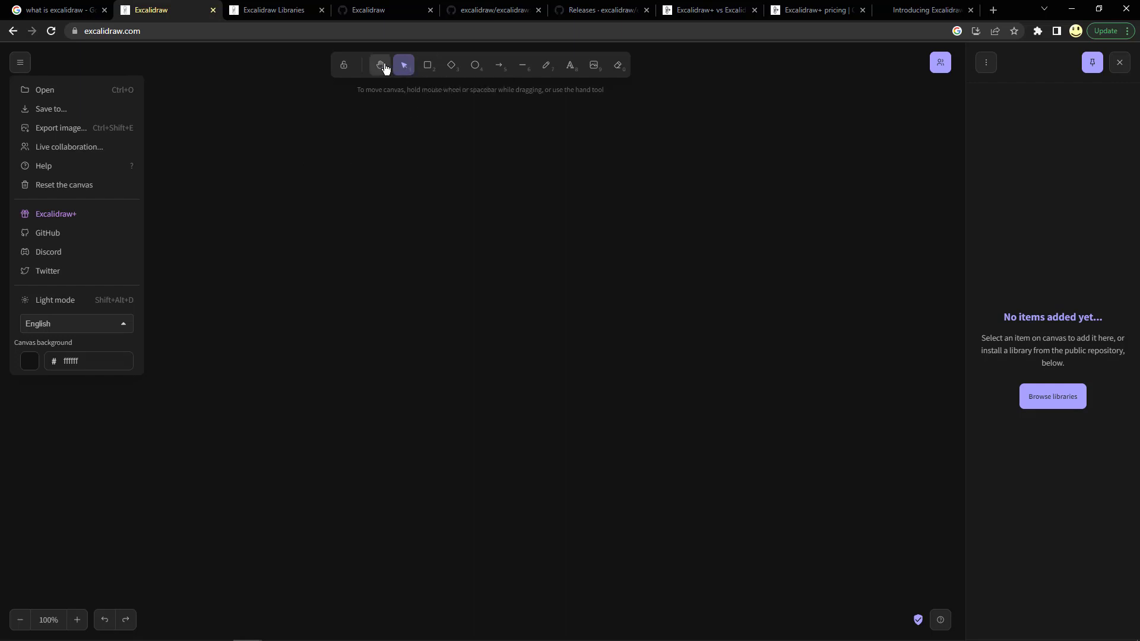
# - Draw a rectangle near the top of the canvas with a purple hachure fill
pyautogui.click(426, 67)
pyautogui.moveTo(342, 139)
pyautogui.mouseDown()
pyautogui.moveTo(362, 170)
pyautogui.moveTo(512, 223)
pyautogui.moveTo(511, 237)
pyautogui.mouseUp()
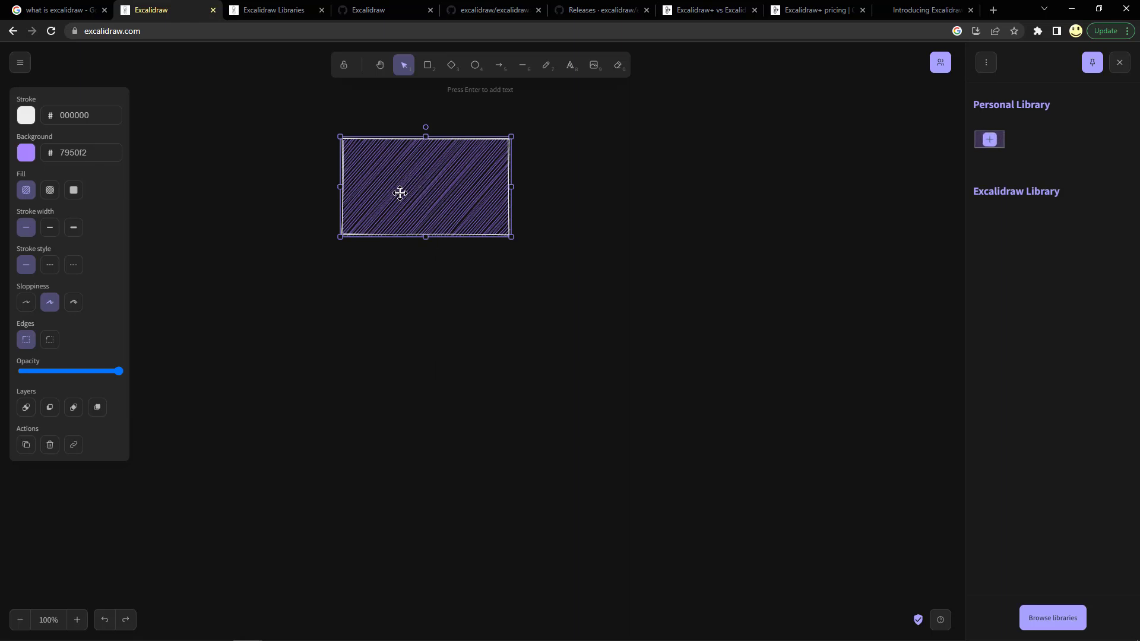
pyautogui.click(49, 193)
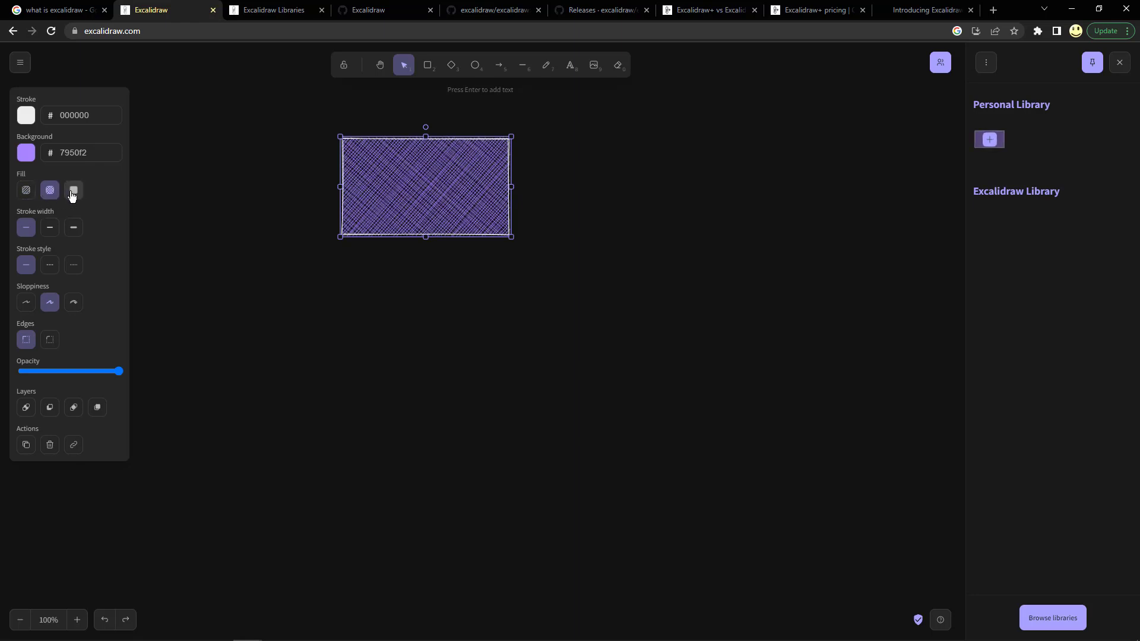
pyautogui.click(73, 193)
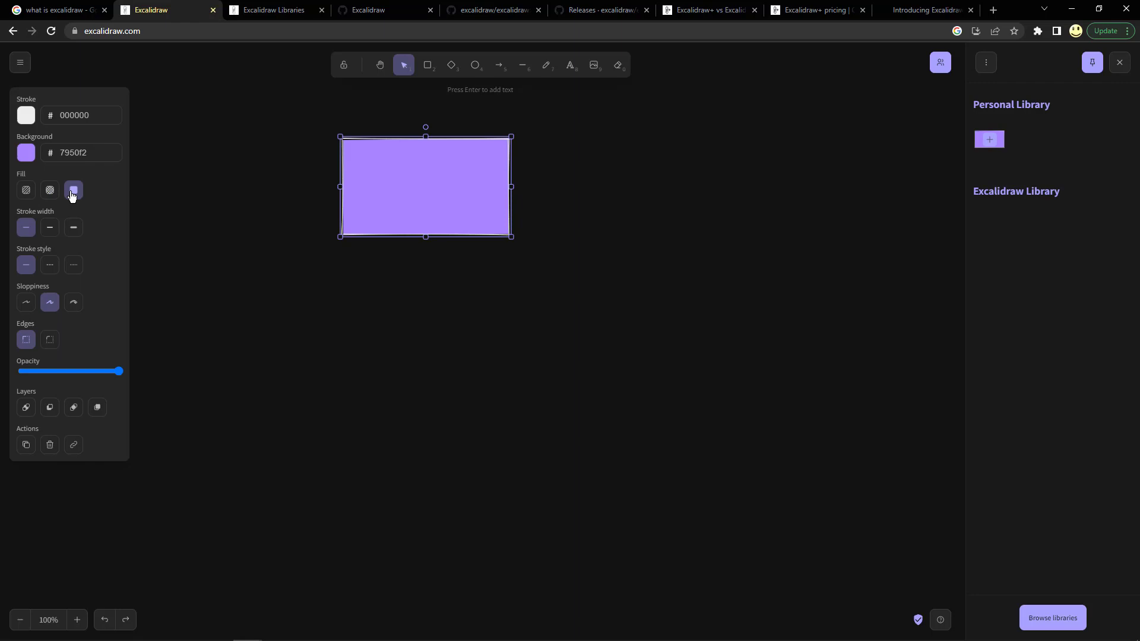
pyautogui.click(26, 193)
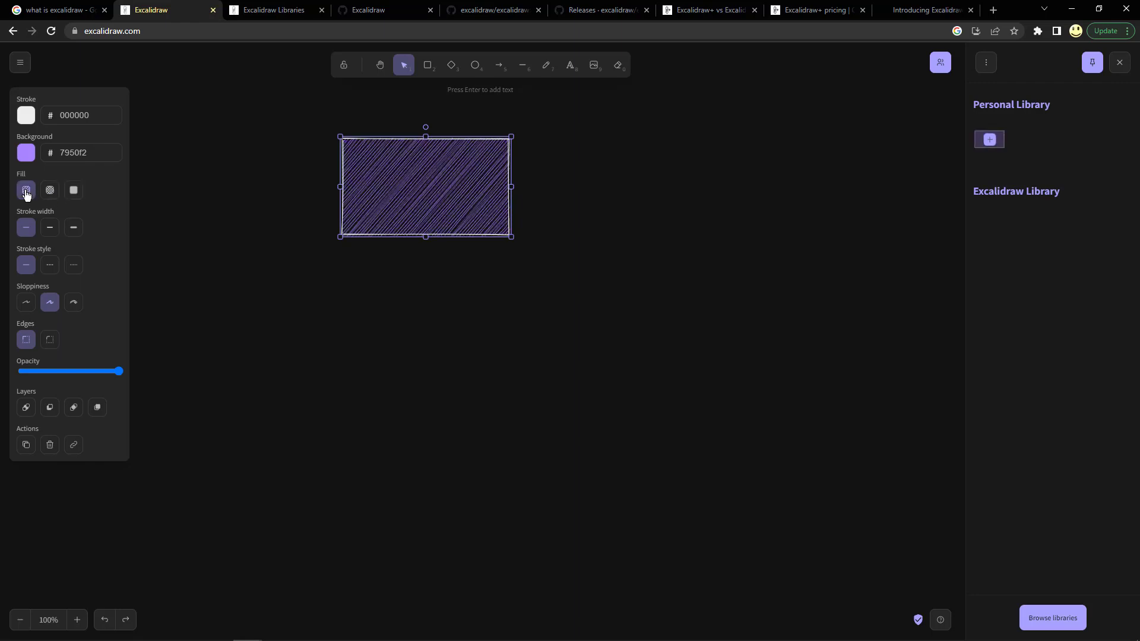
# - Give the rectangle a thin, dotted outline
pyautogui.click(48, 228)
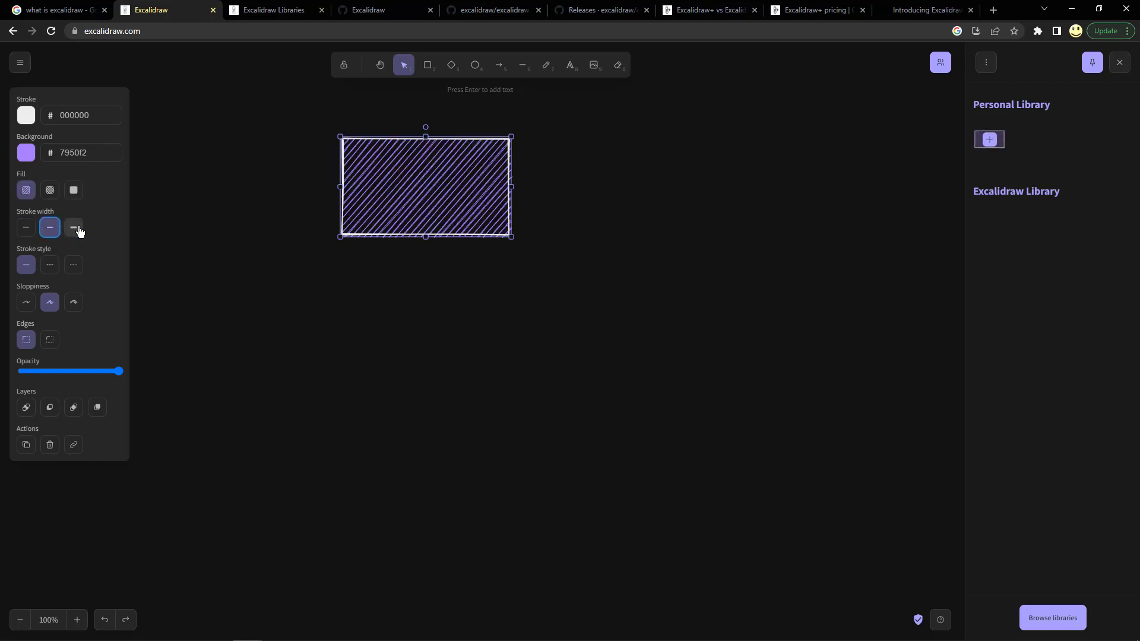
pyautogui.click(78, 229)
pyautogui.click(27, 229)
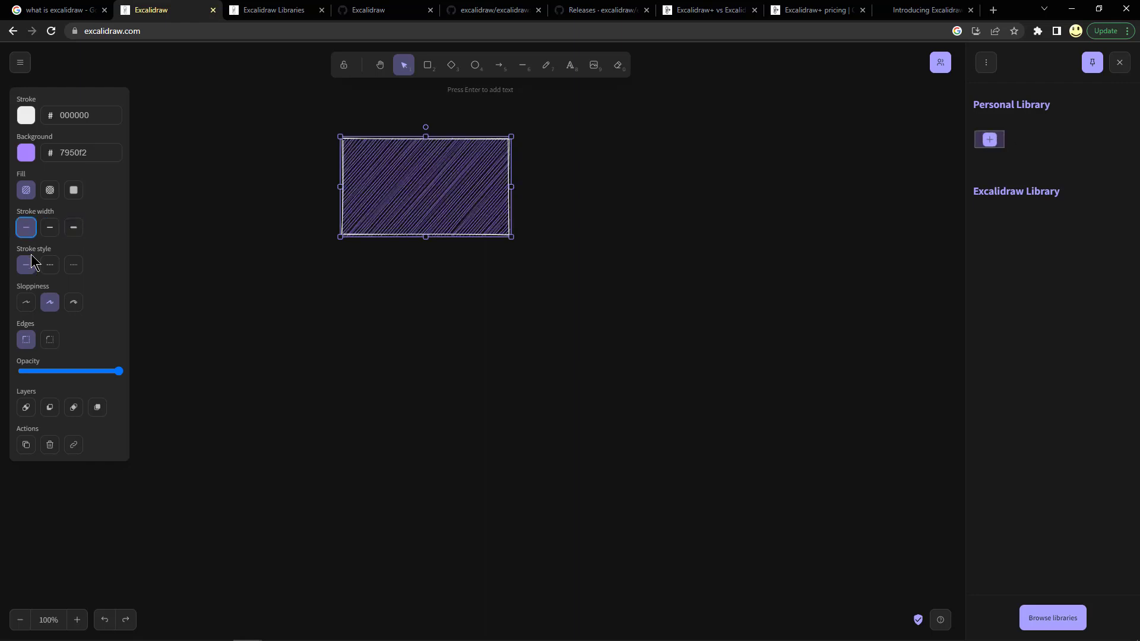
pyautogui.click(50, 267)
pyautogui.click(73, 266)
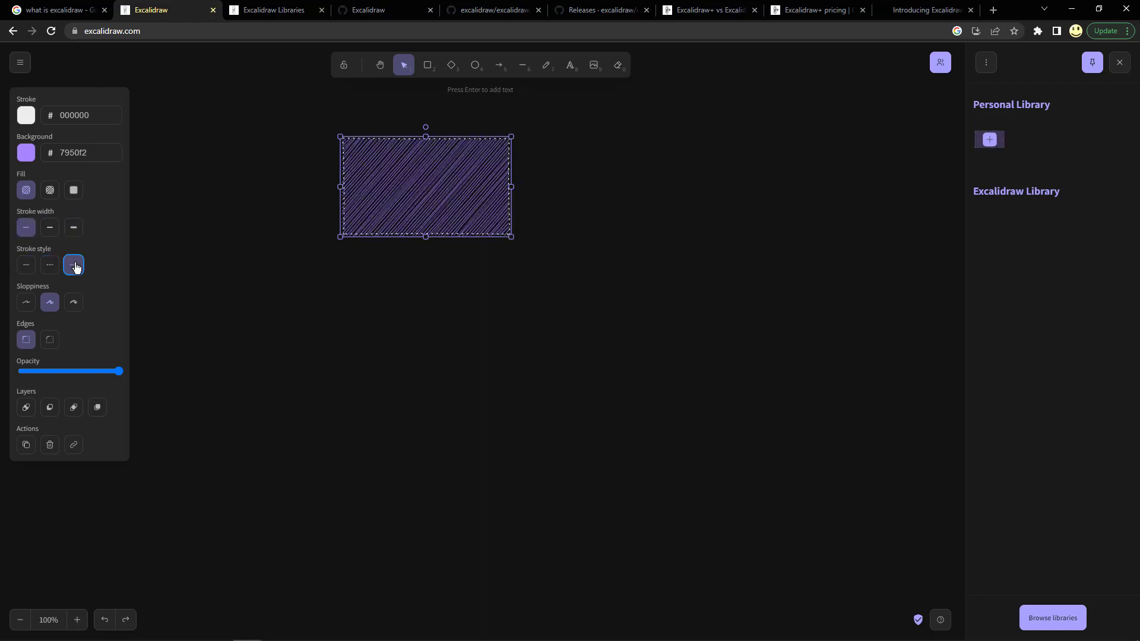
# - Set the rectangle's sloppiness to cartoonist and round its corners
pyautogui.click(27, 303)
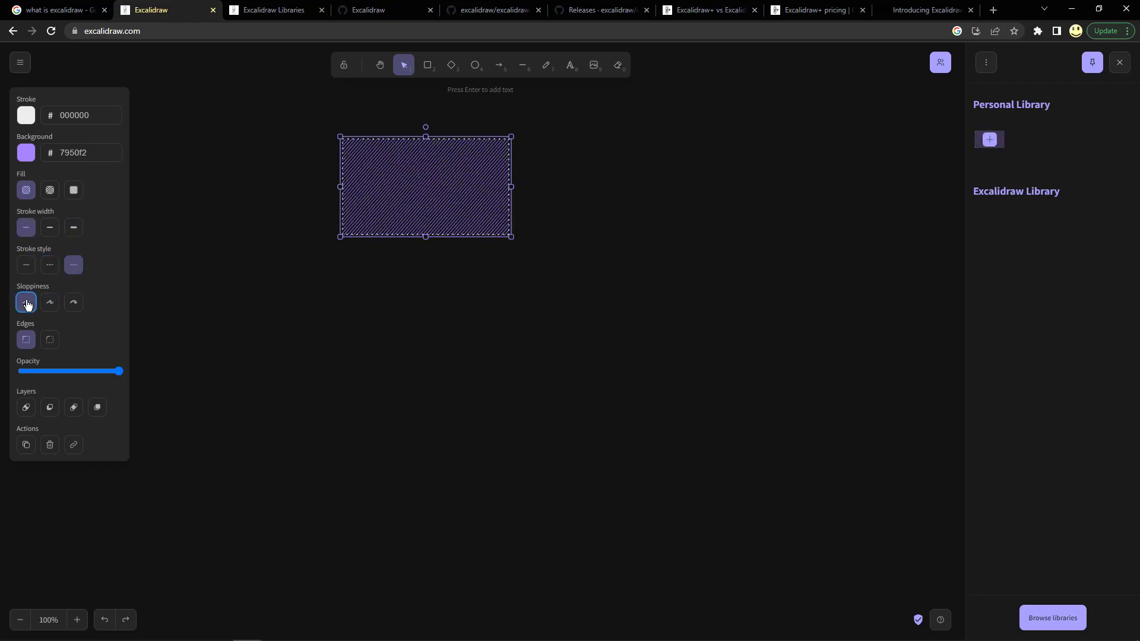
pyautogui.click(74, 304)
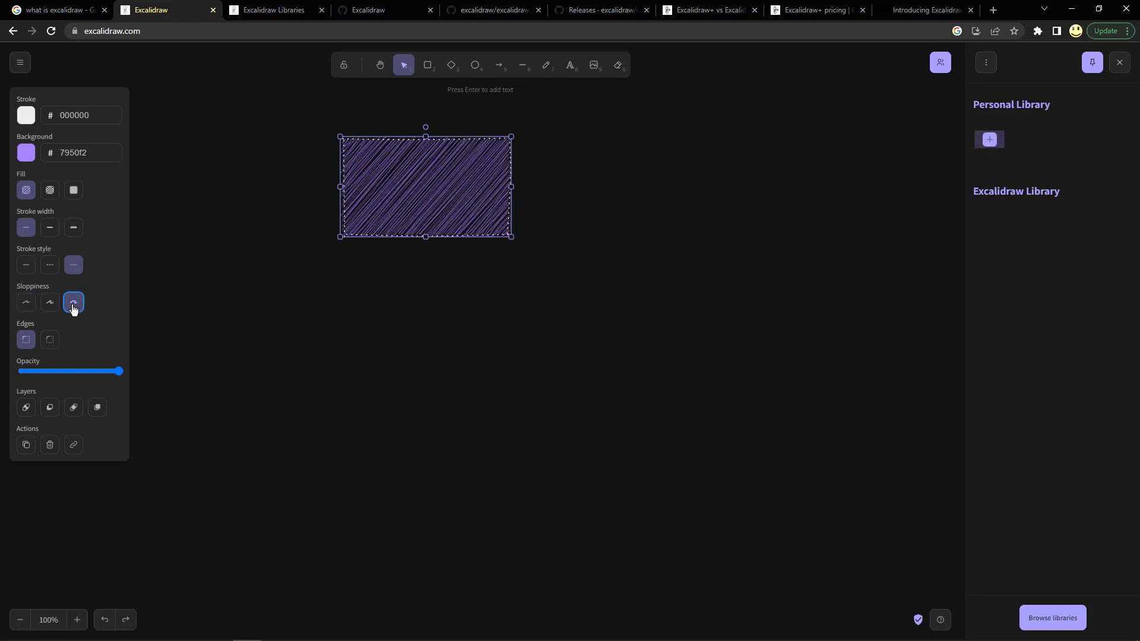
pyautogui.click(50, 341)
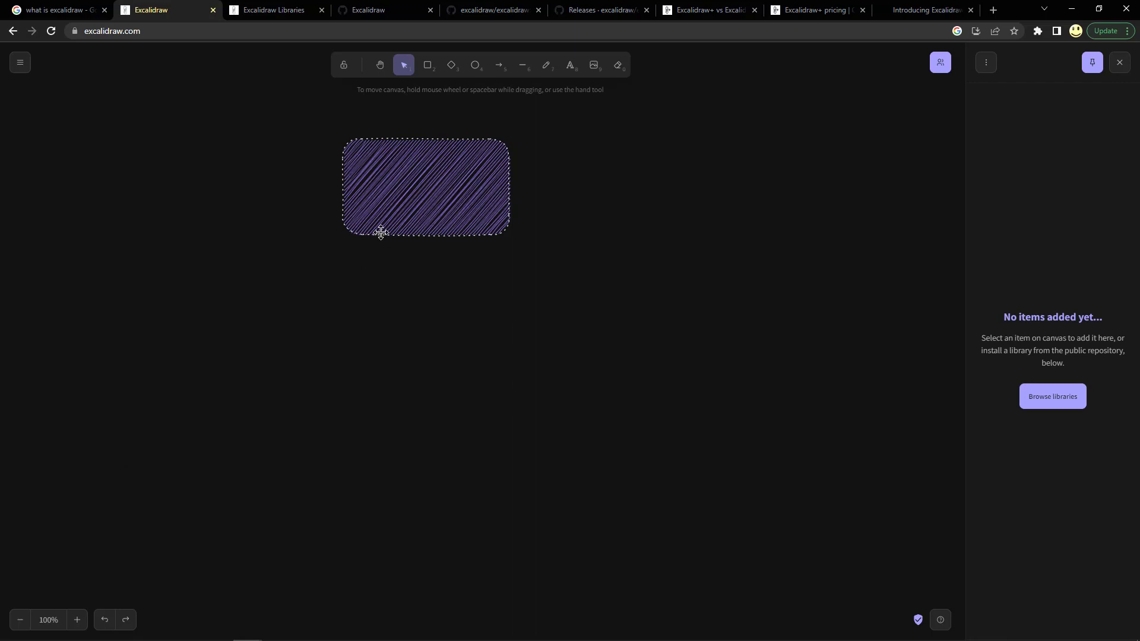
pyautogui.click(392, 204)
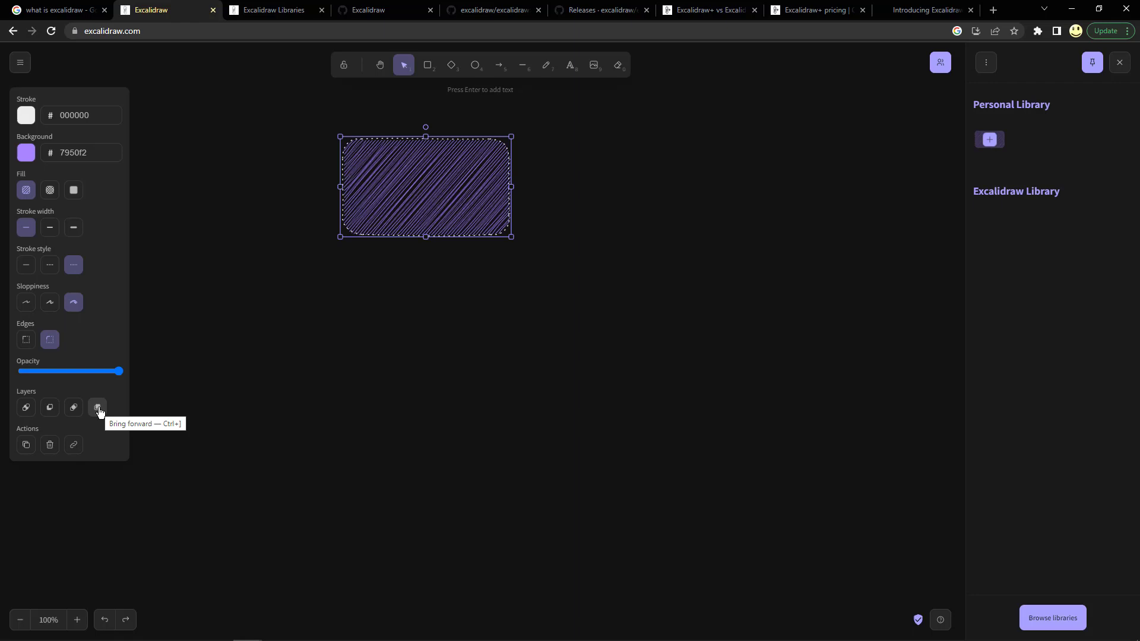
pyautogui.click(74, 446)
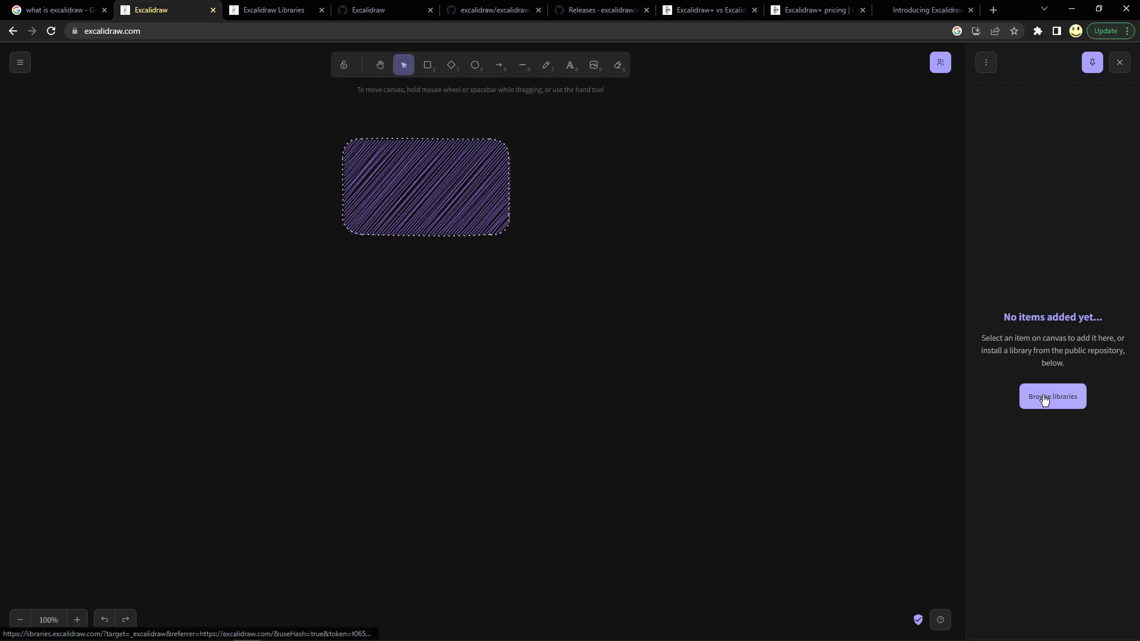
# - Browse the public library directory down to the architecture icons library
pyautogui.click(1044, 401)
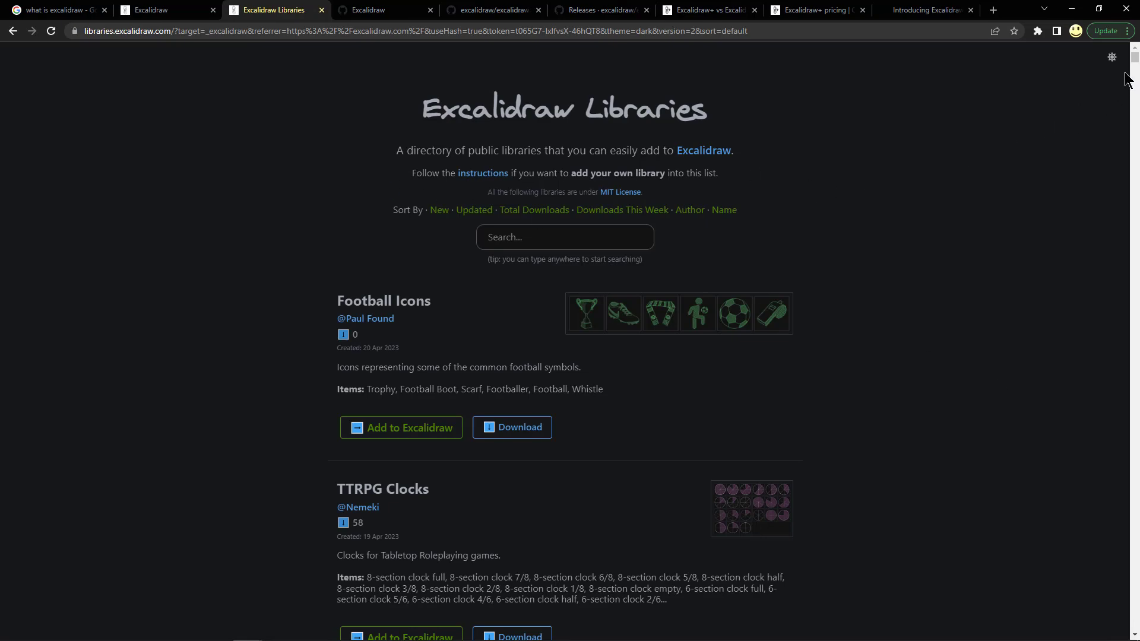
pyautogui.scroll(-10, 1137, 67)
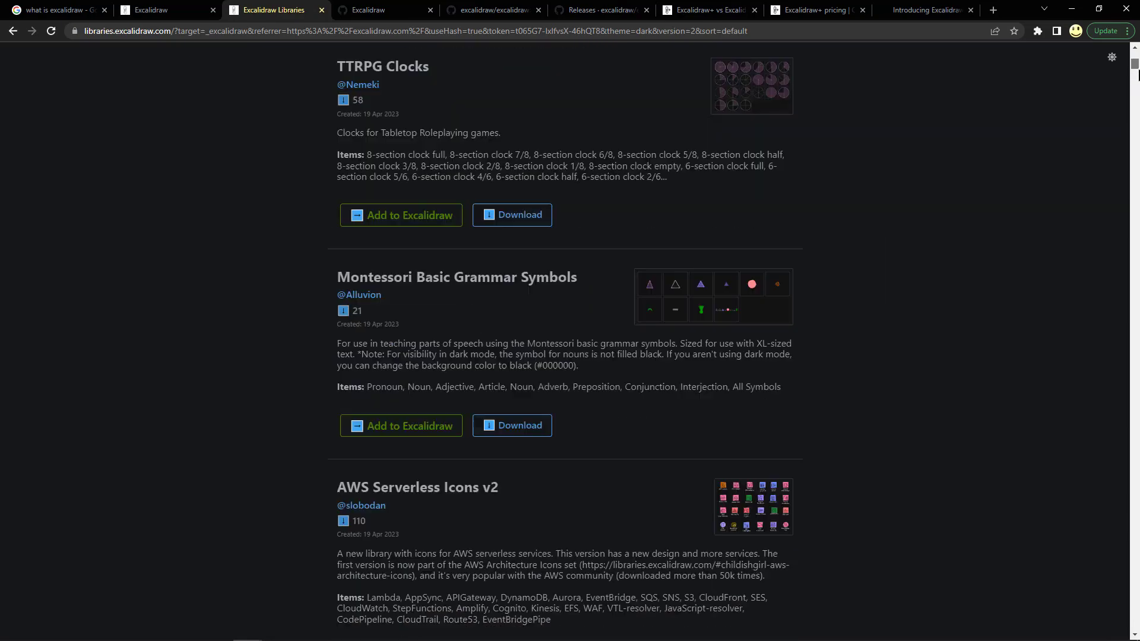
pyautogui.scroll(-15, 1138, 77)
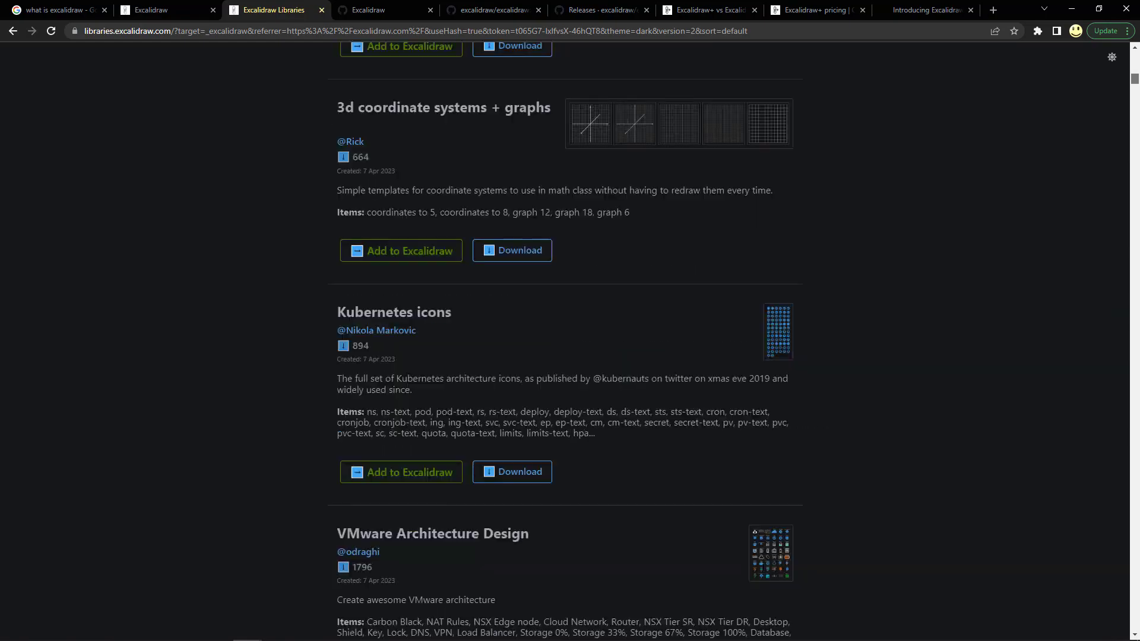
pyautogui.scroll(-10, 1137, 77)
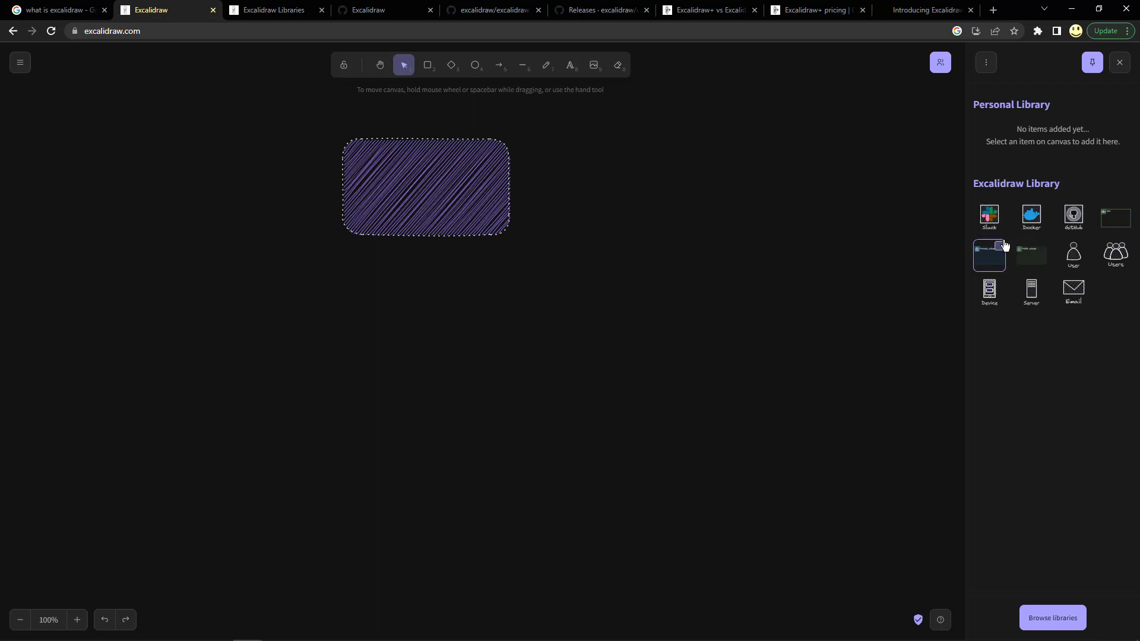
# - Drag the Slack, Docker and GitHub icons onto the canvas right of the rectangle
pyautogui.moveTo(990, 218); pyautogui.dragTo(768, 202)
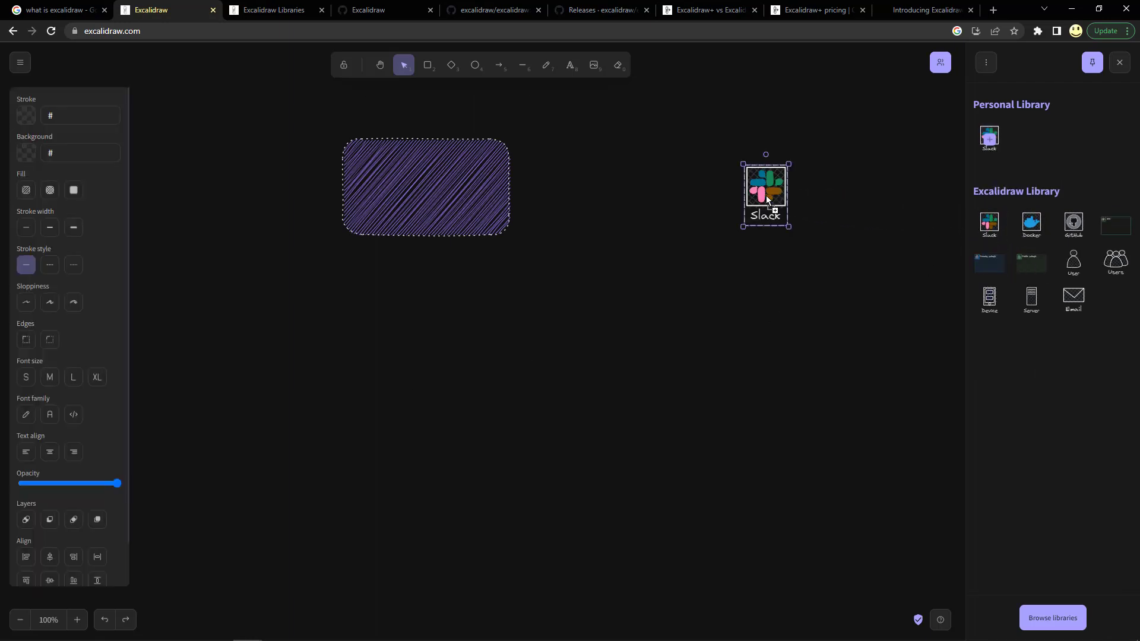
pyautogui.moveTo(1031, 223); pyautogui.dragTo(757, 288)
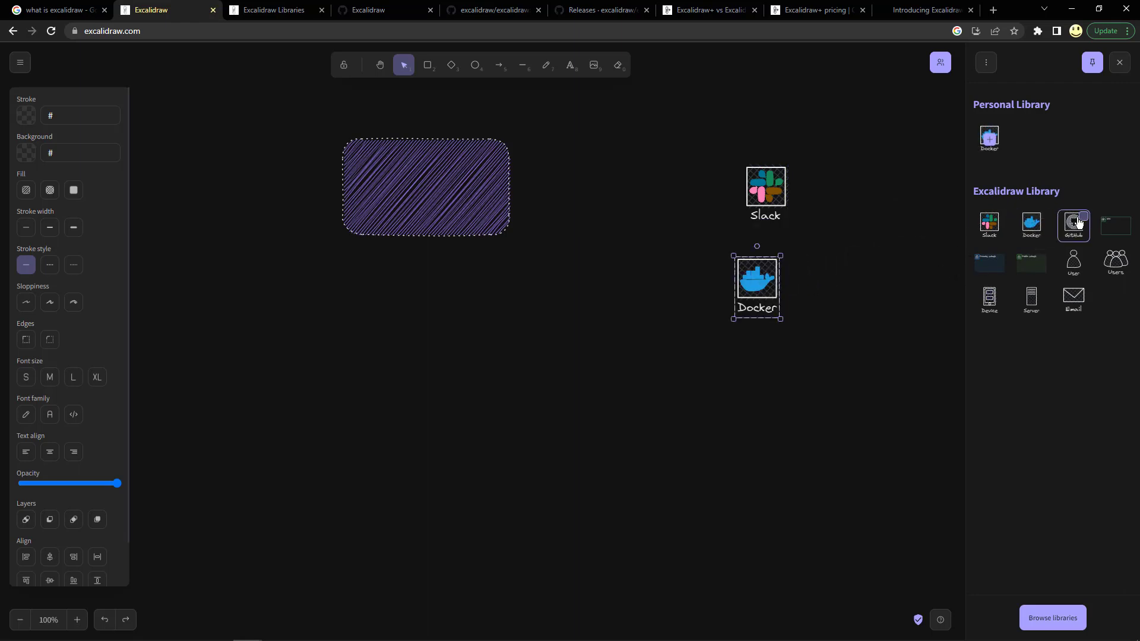
pyautogui.moveTo(1073, 223); pyautogui.dragTo(759, 373)
# - Move Docker and GitHub up into a tight column under Slack, then reopen the library directory
pyautogui.click(774, 265)
pyautogui.moveTo(774, 265); pyautogui.dragTo(783, 244)
pyautogui.click(775, 363)
pyautogui.moveTo(775, 363); pyautogui.dragTo(780, 341)
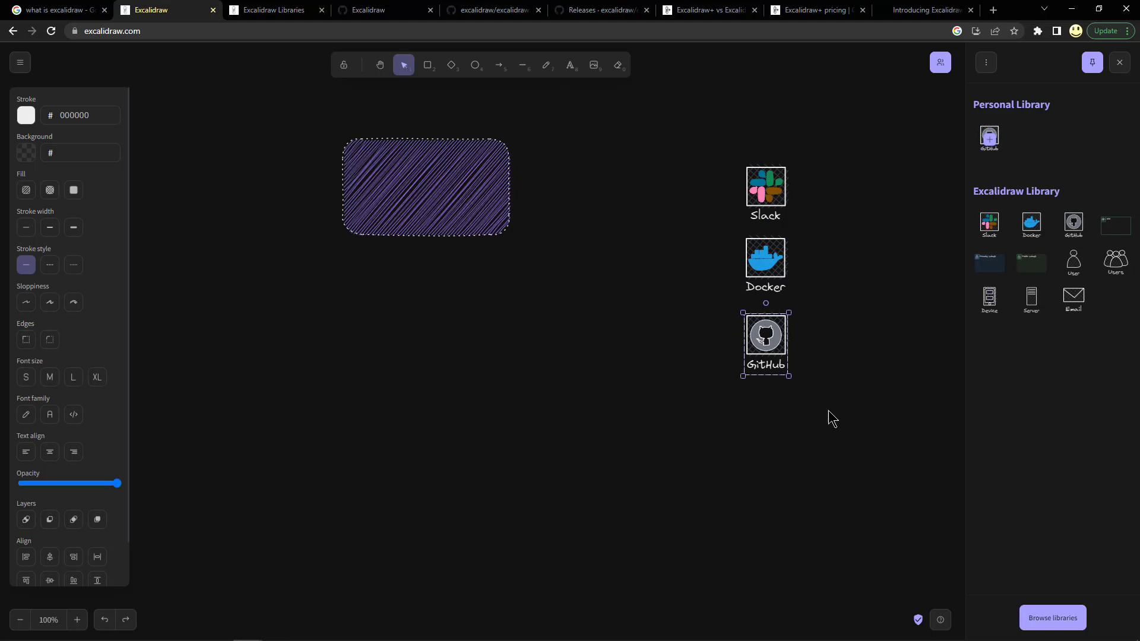
pyautogui.click(1042, 624)
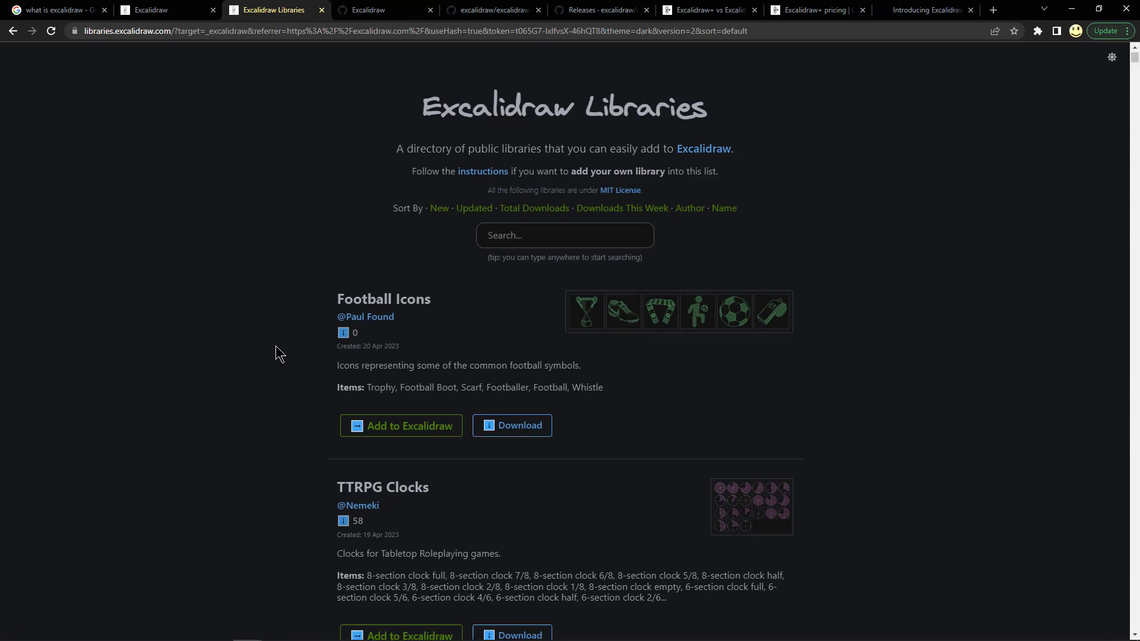
# - Scroll to the Data processing library and add it to Excalidraw
pyautogui.scroll(-7, 279, 354)
pyautogui.scroll(-9, 277, 350)
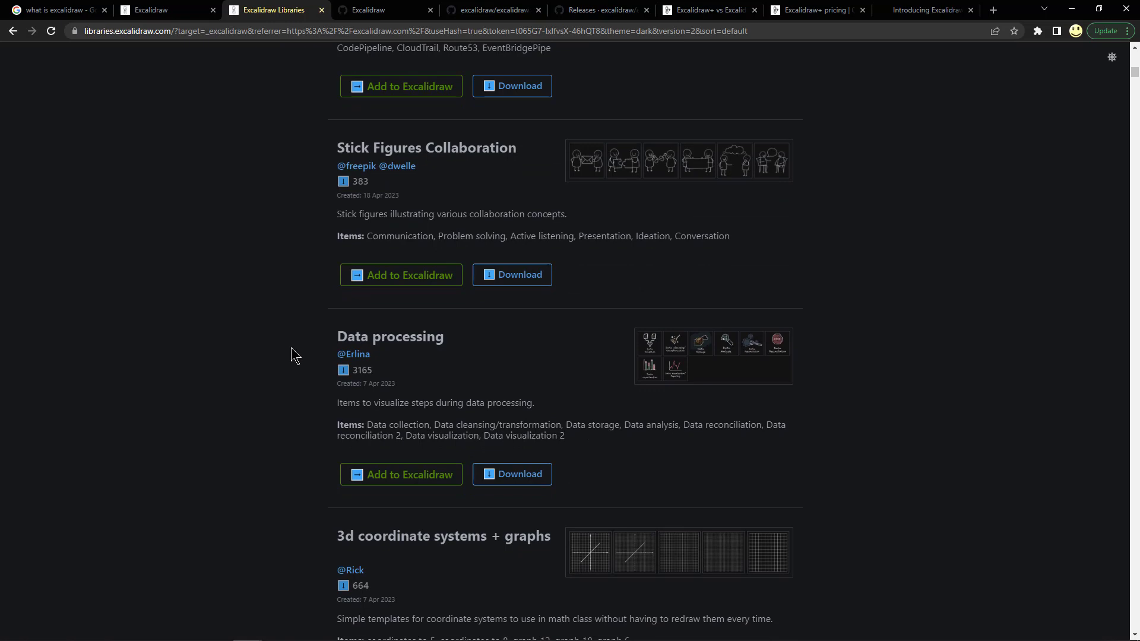
pyautogui.click(422, 475)
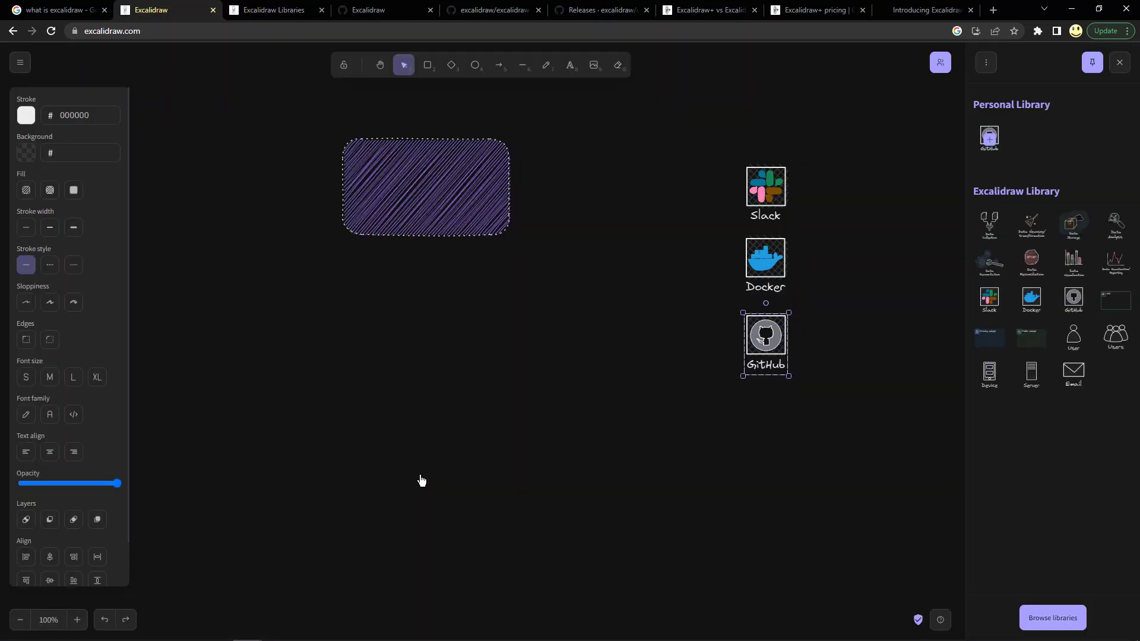
# - Place and enlarge the Data Collection graphic, then add and enlarge the Data visualization chart
pyautogui.moveTo(984, 220); pyautogui.dragTo(594, 183)
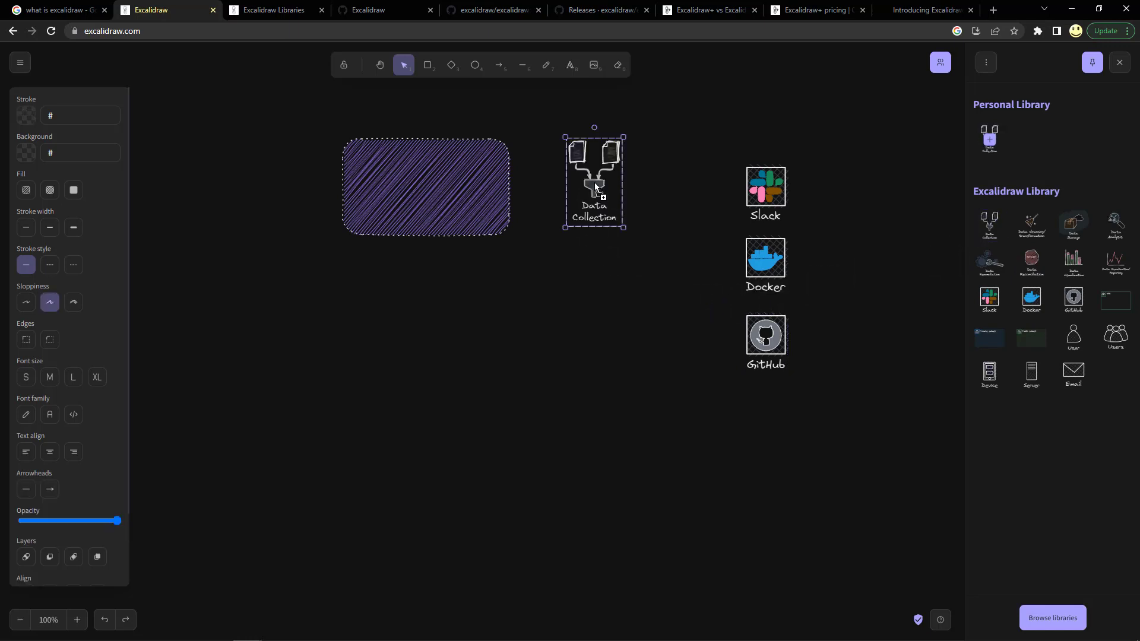
pyautogui.moveTo(623, 228); pyautogui.dragTo(680, 258)
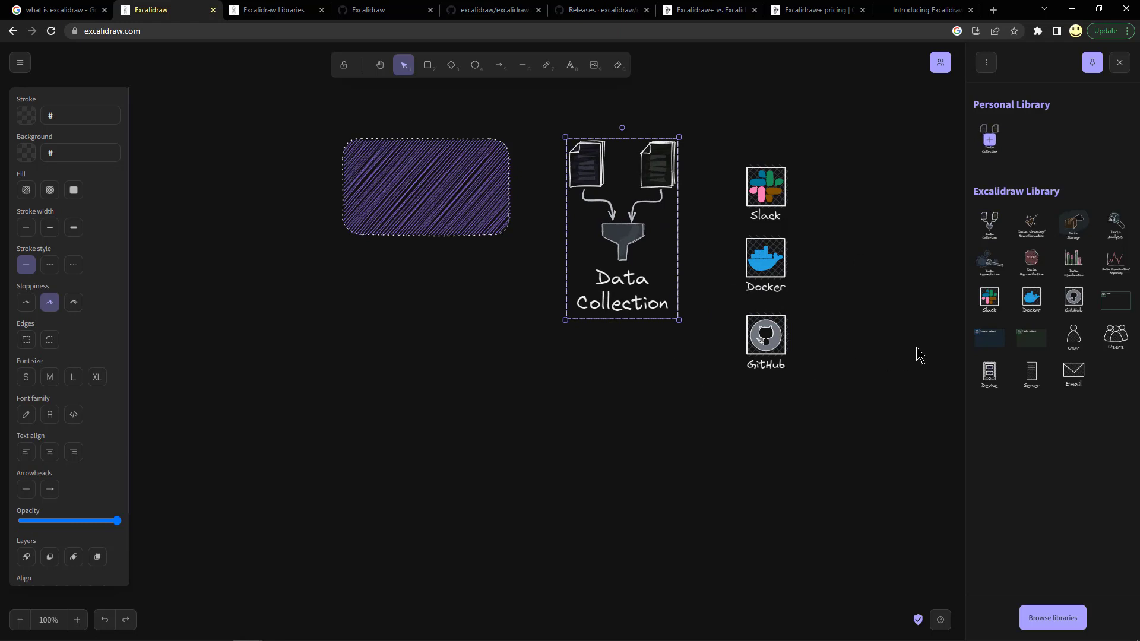
pyautogui.moveTo(1067, 268); pyautogui.dragTo(384, 321)
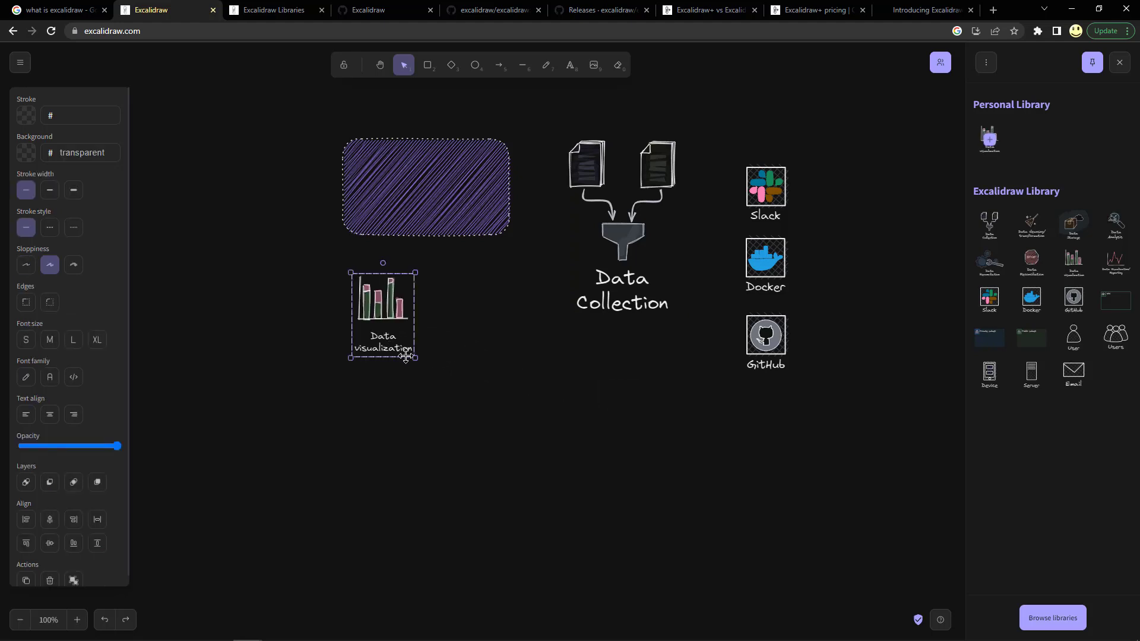
pyautogui.moveTo(416, 358); pyautogui.dragTo(503, 389)
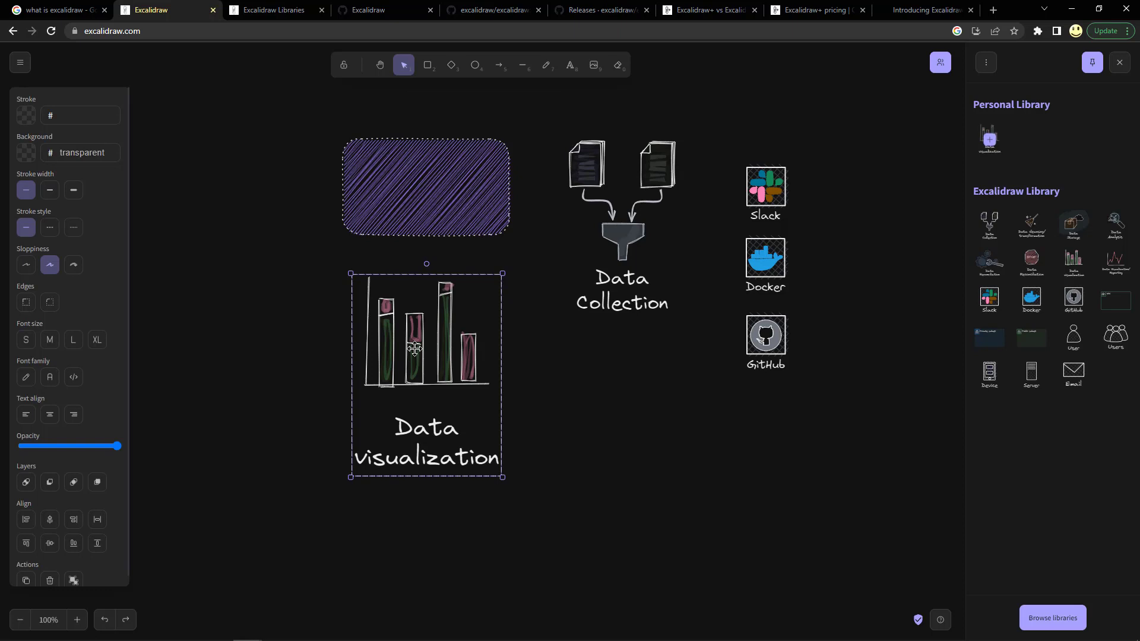
# - Set the Data visualization label to extra-large size in the hand-drawn font
pyautogui.click(50, 342)
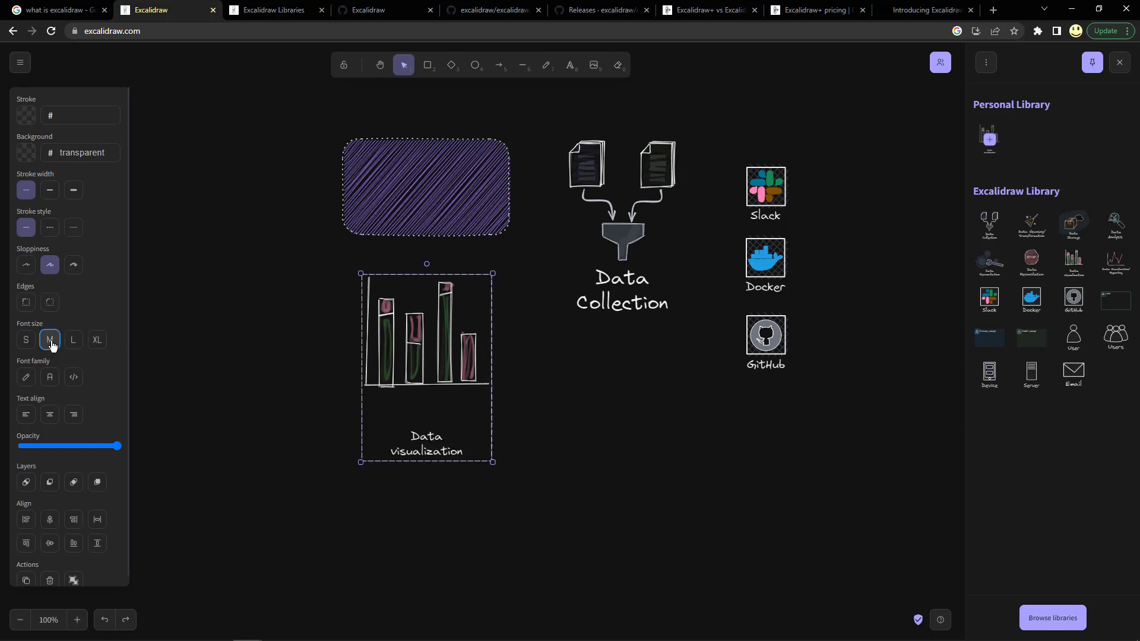
pyautogui.click(96, 340)
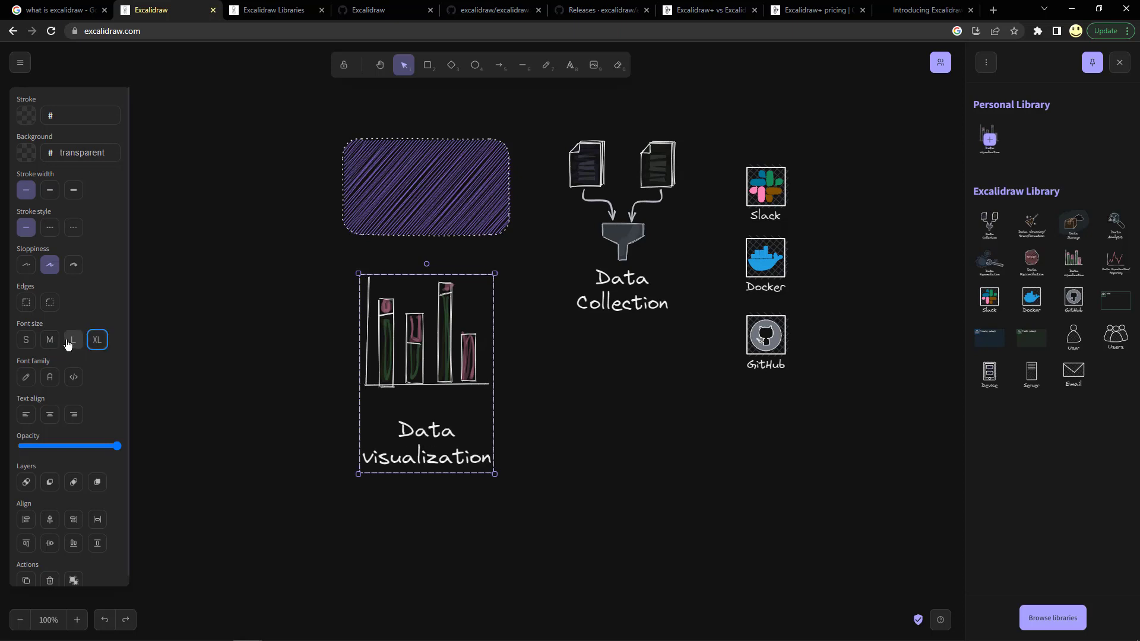
pyautogui.click(48, 383)
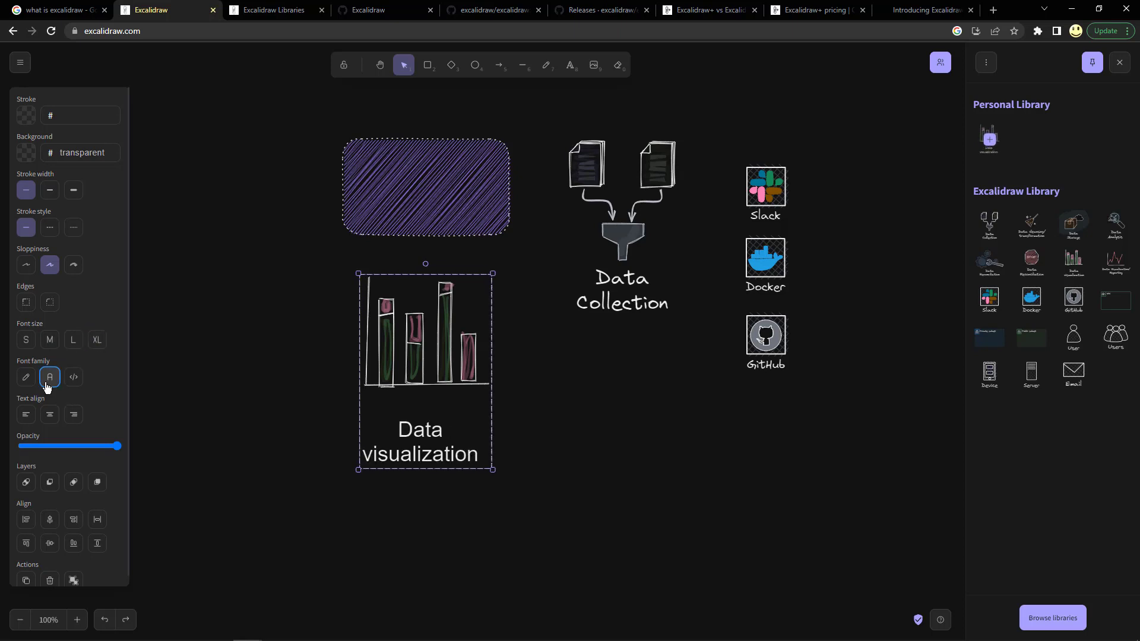
pyautogui.click(74, 377)
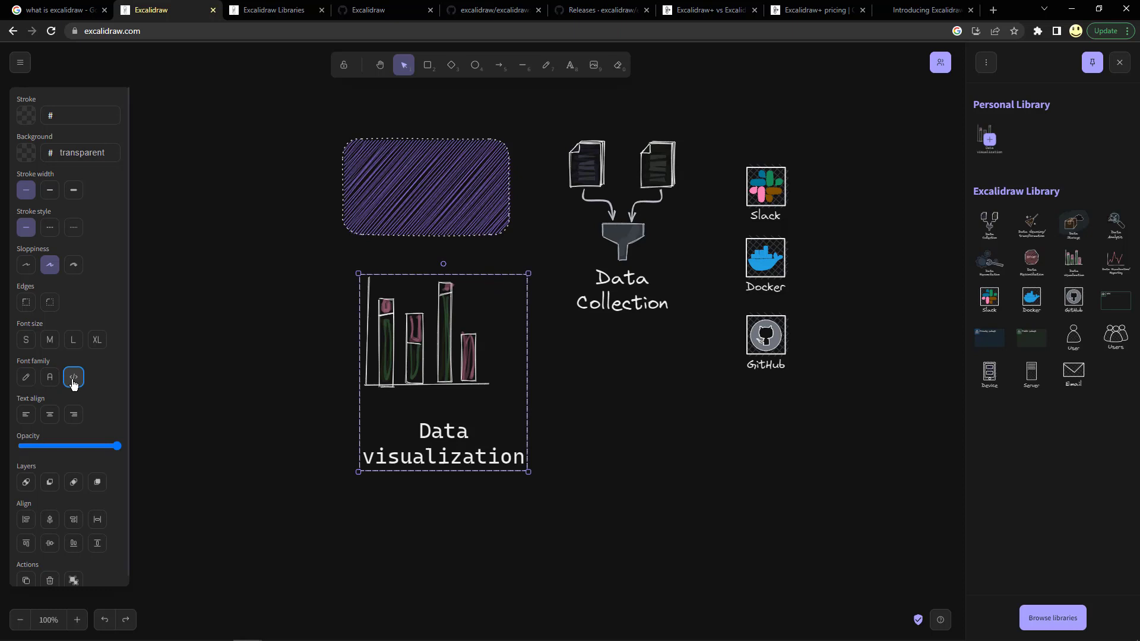
pyautogui.click(26, 379)
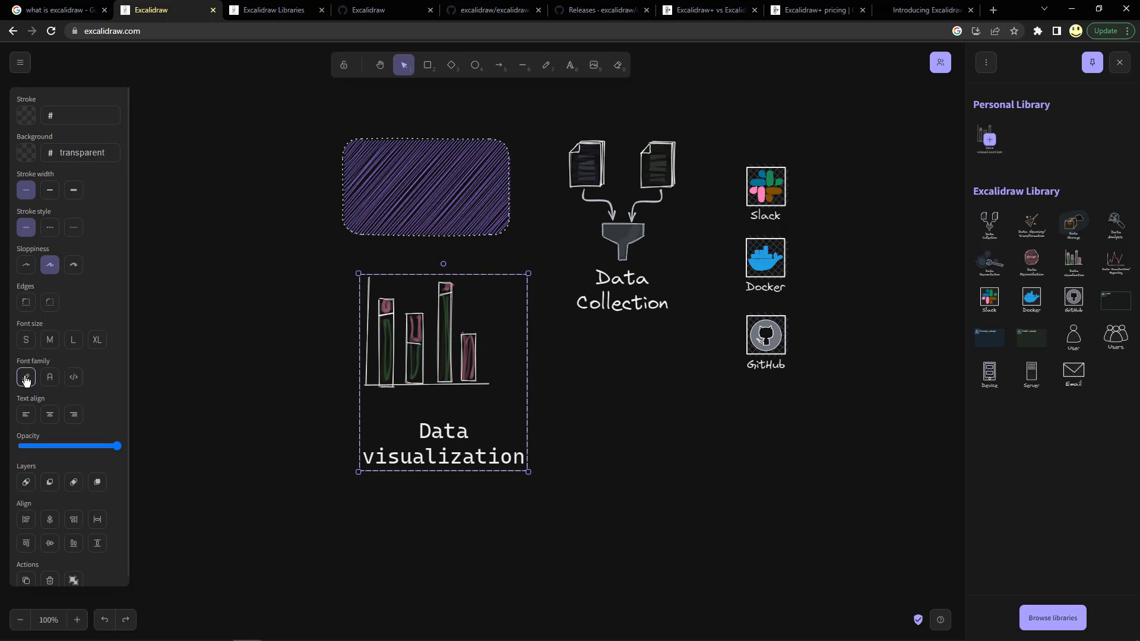
# - Centre the label text, adjust the chart group's opacity, and zoom in on the diagram
pyautogui.click(47, 415)
pyautogui.click(72, 415)
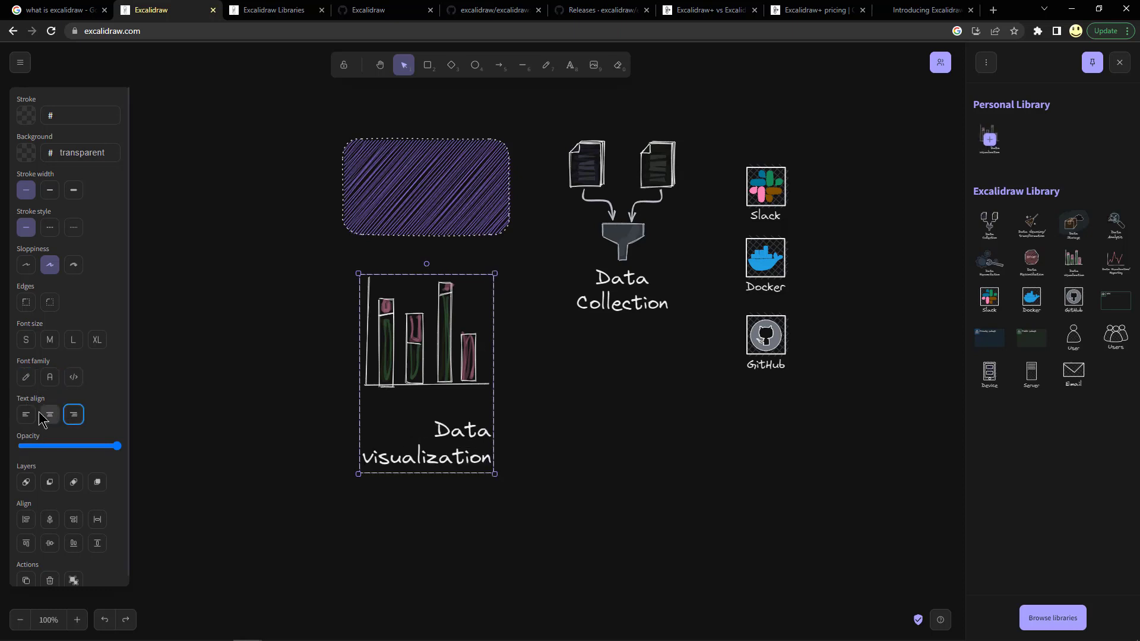
pyautogui.click(26, 415)
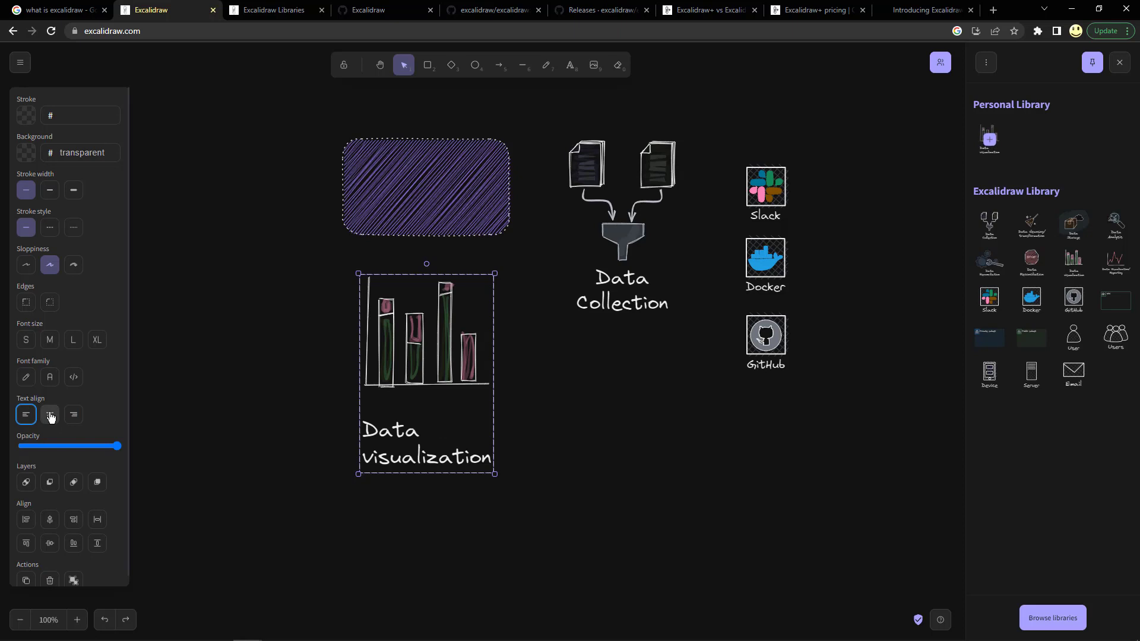
pyautogui.click(51, 415)
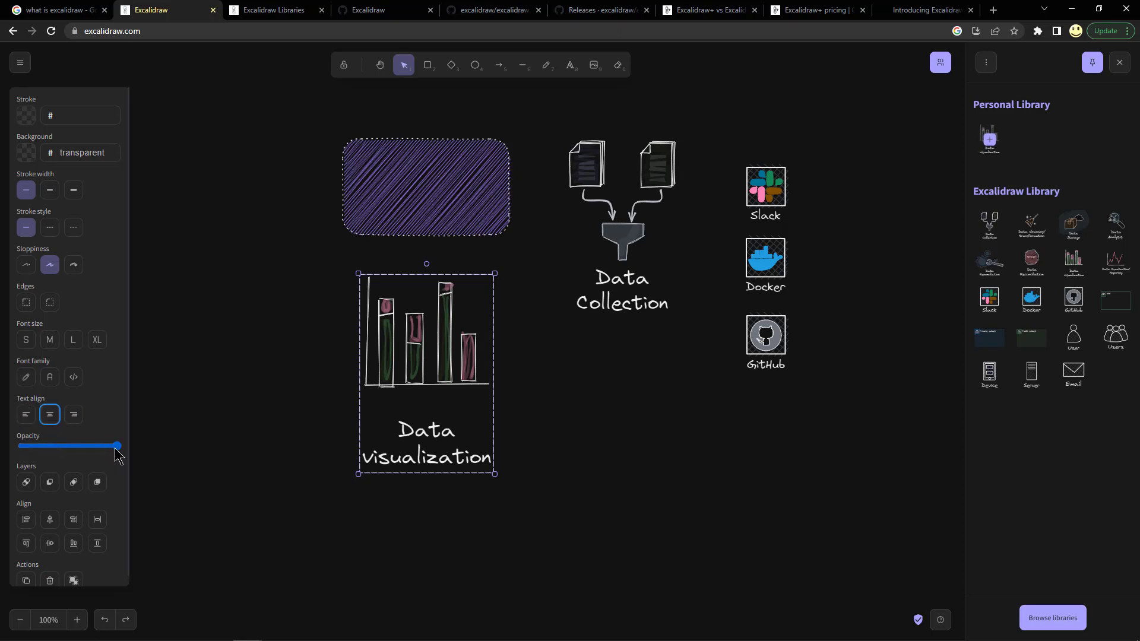
pyautogui.moveTo(115, 446)
pyautogui.mouseDown()
pyautogui.moveTo(42, 449)
pyautogui.moveTo(133, 454)
pyautogui.mouseUp()
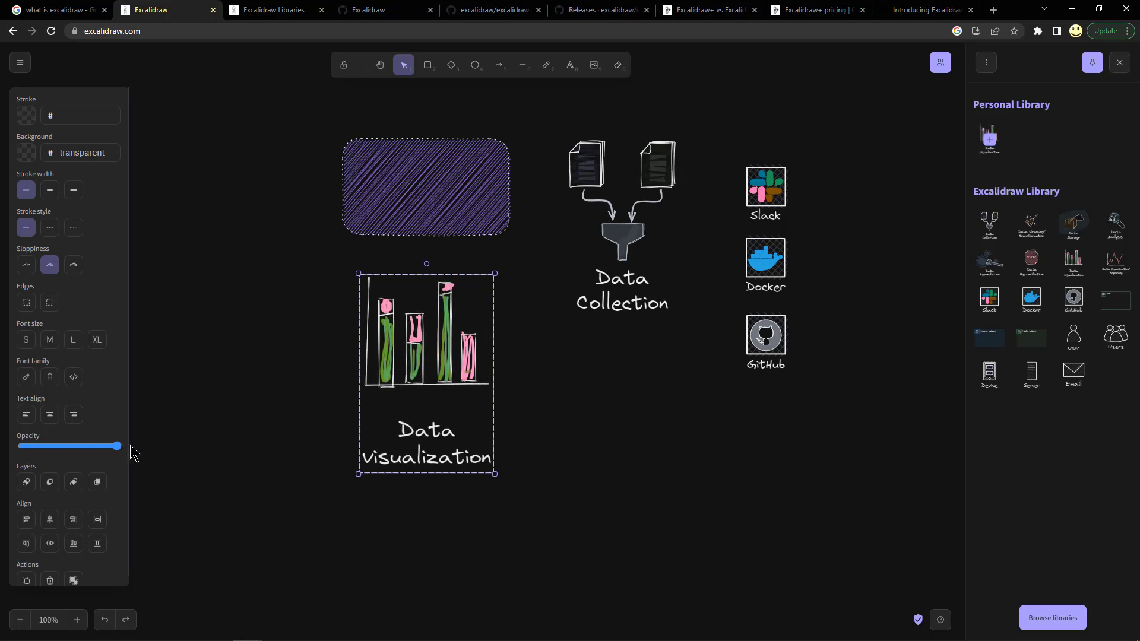
pyautogui.scroll(-1, 62, 502)
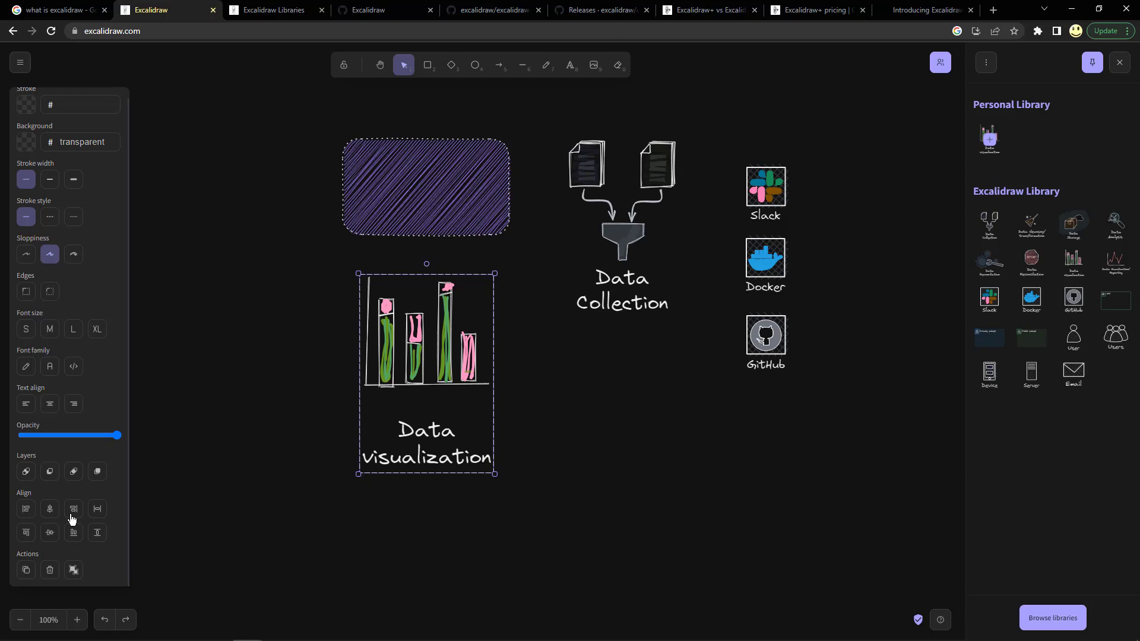
pyautogui.click(77, 620)
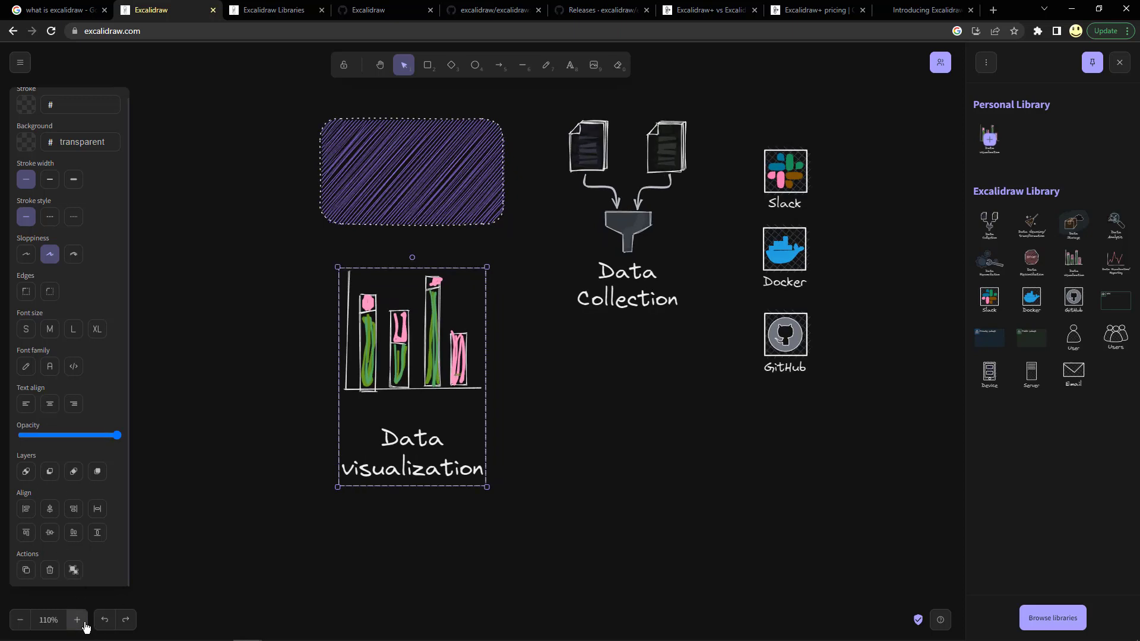
pyautogui.click(77, 620)
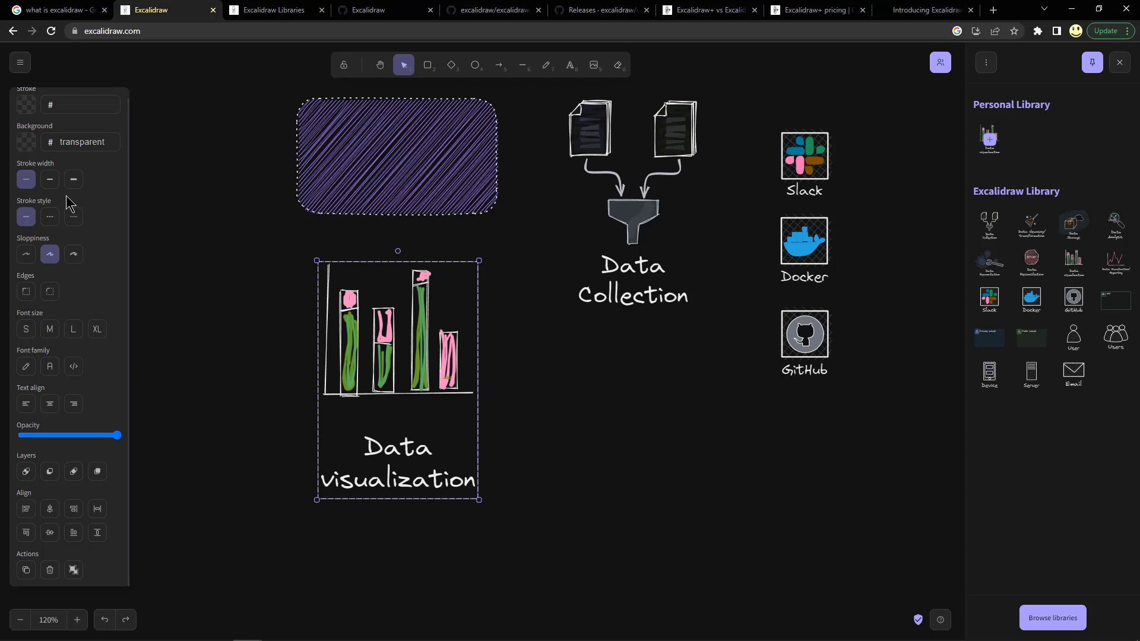
# - Search the library directory for 'net' and add the Network topology icons library
pyautogui.click(1039, 621)
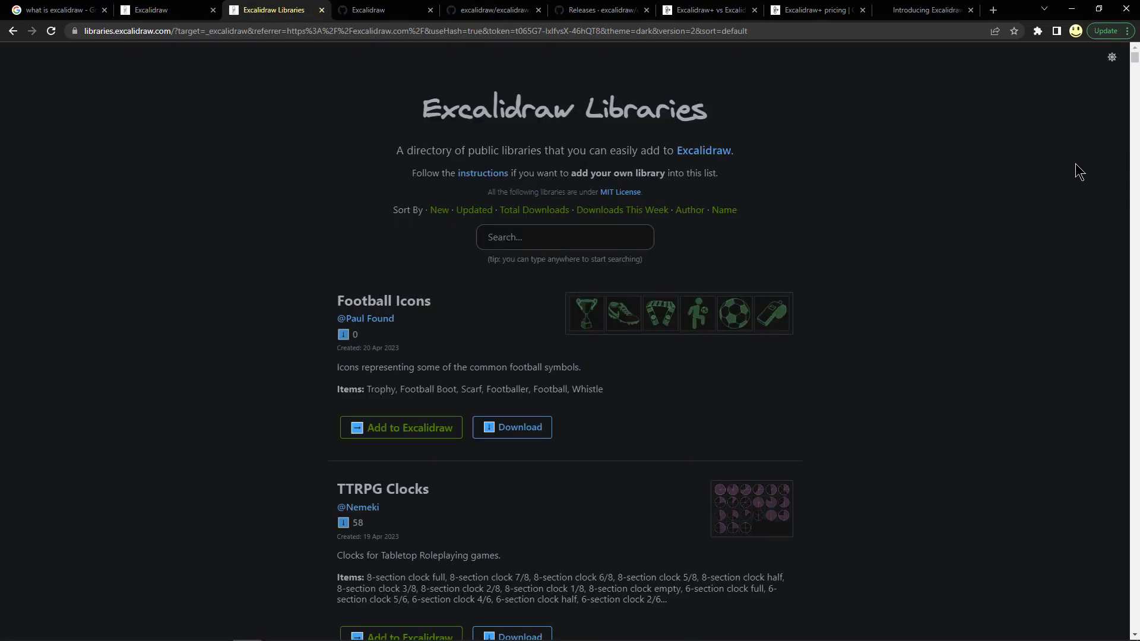
pyautogui.click(535, 238)
pyautogui.write('network')
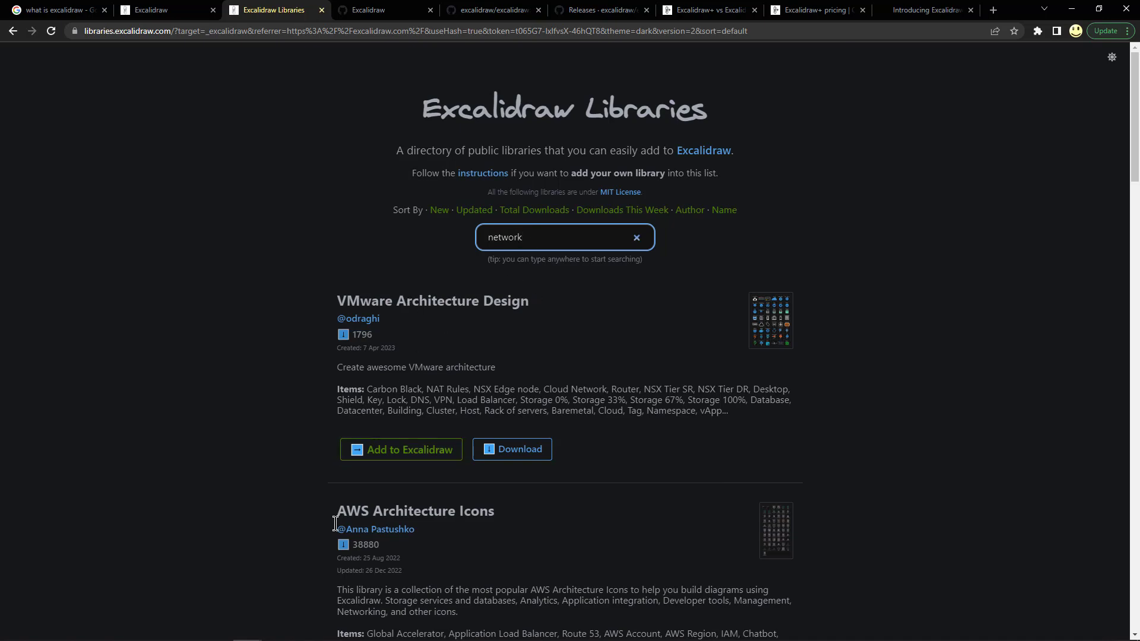
pyautogui.scroll(-3, 315, 532)
pyautogui.scroll(-4, 315, 532)
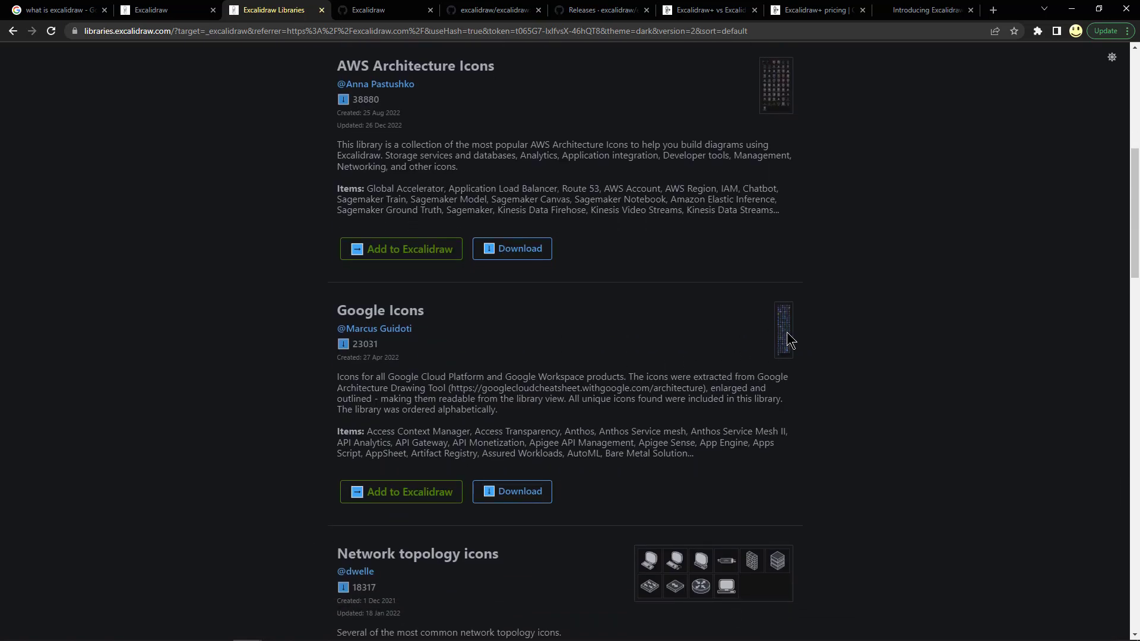
pyautogui.scroll(-3, 573, 505)
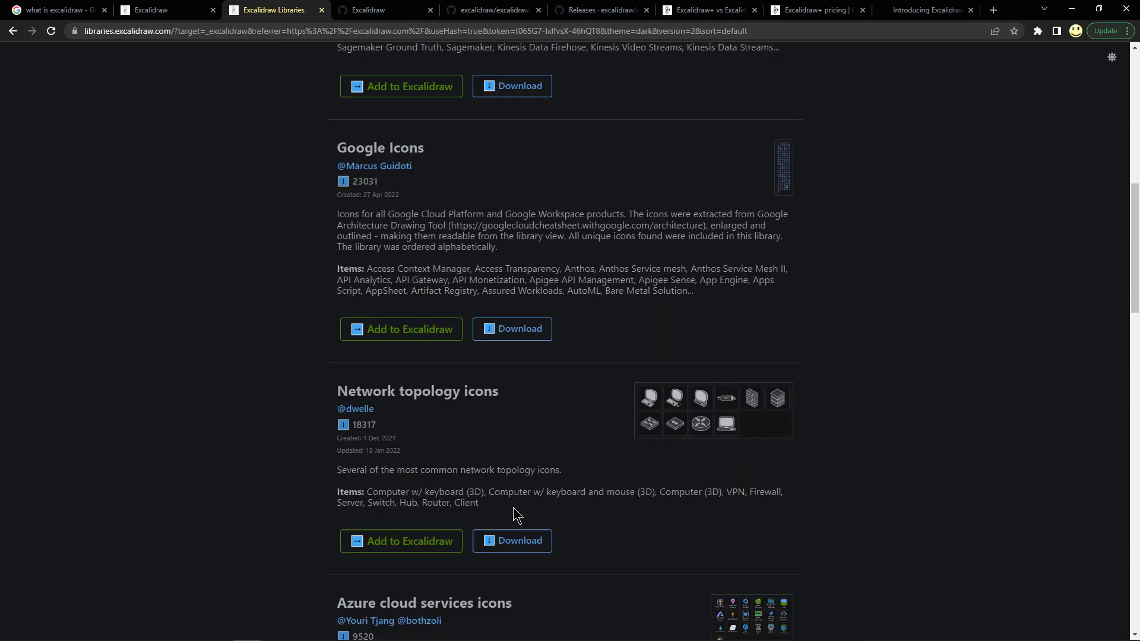
pyautogui.click(402, 541)
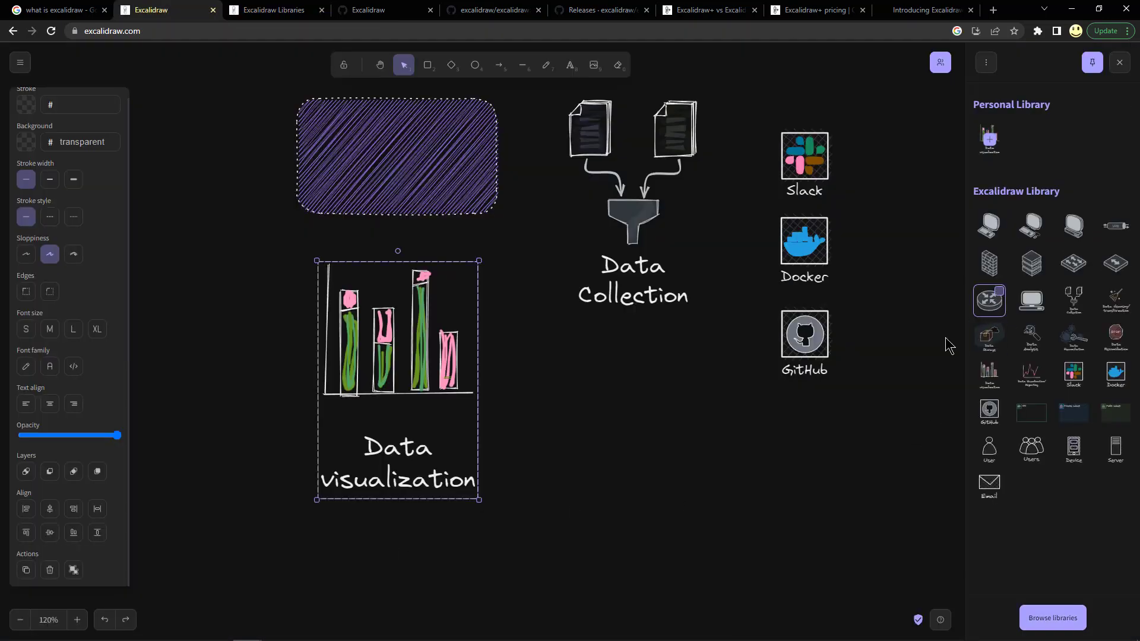
# - Place the router icon below Data Collection with an arrow coming in from the left
pyautogui.moveTo(989, 300); pyautogui.dragTo(631, 415)
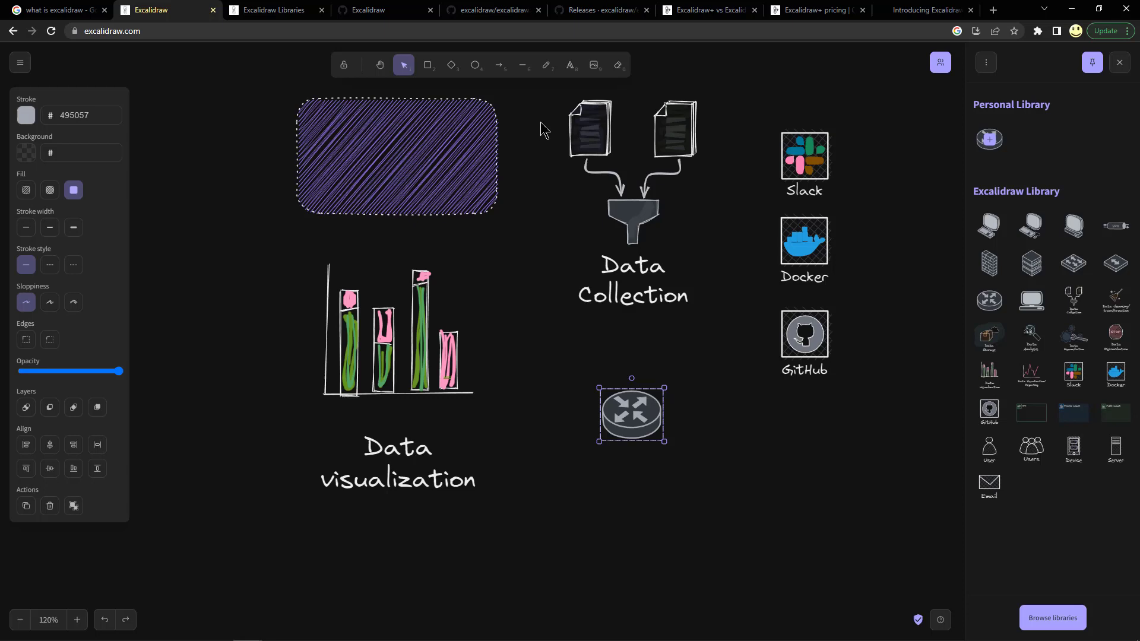
pyautogui.click(501, 67)
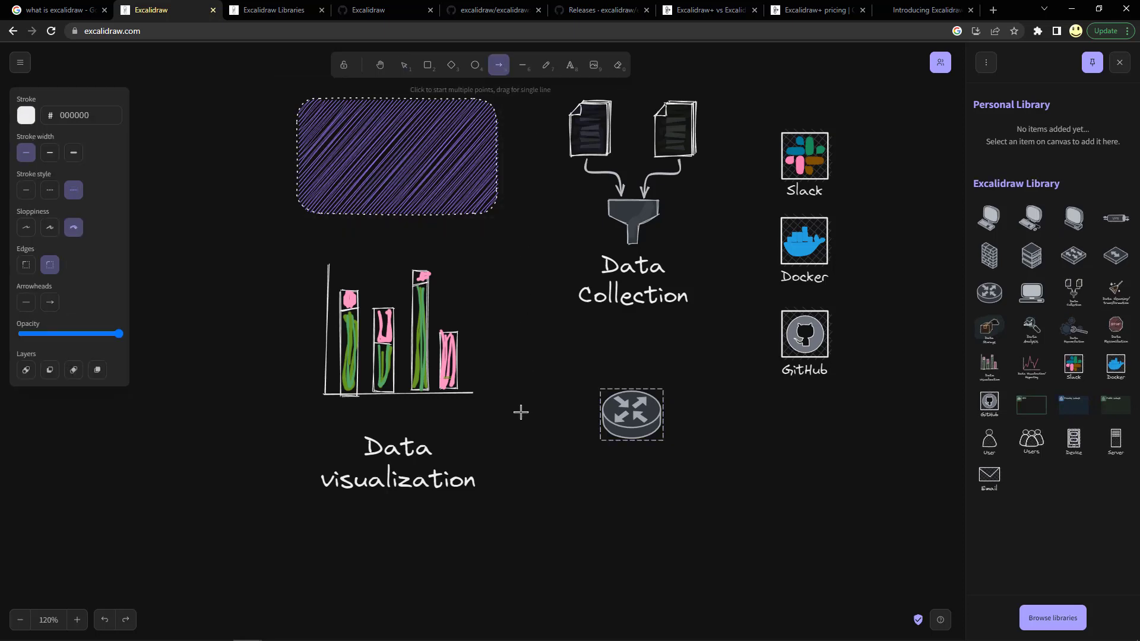
pyautogui.moveTo(519, 412); pyautogui.dragTo(596, 407)
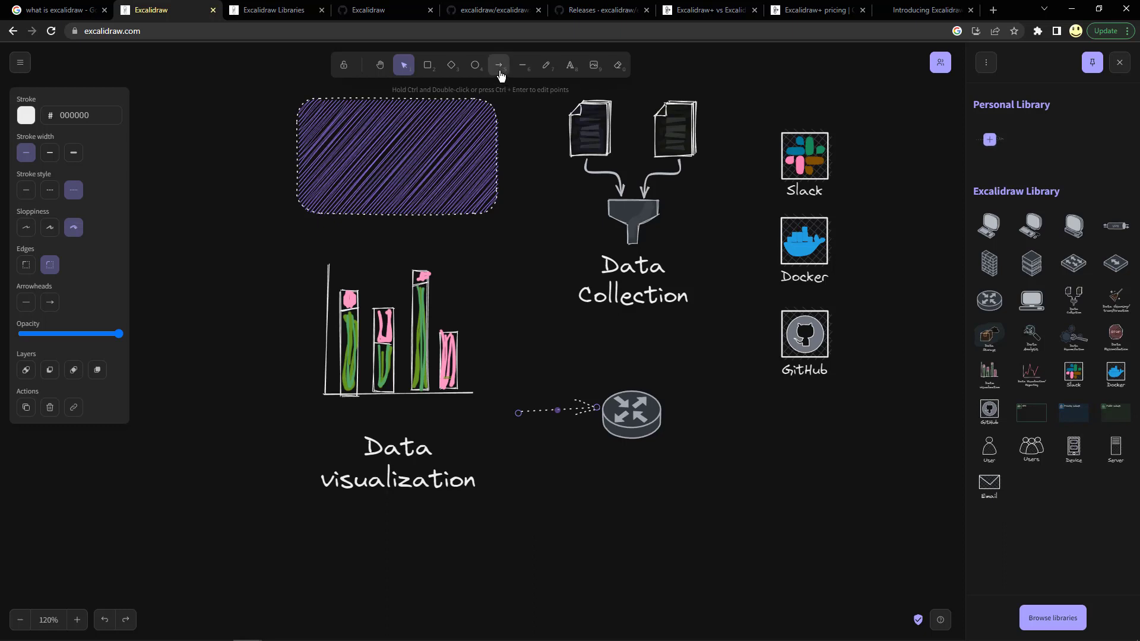
# - Draw a line from the router toward GitHub and make it dotted
pyautogui.click(521, 66)
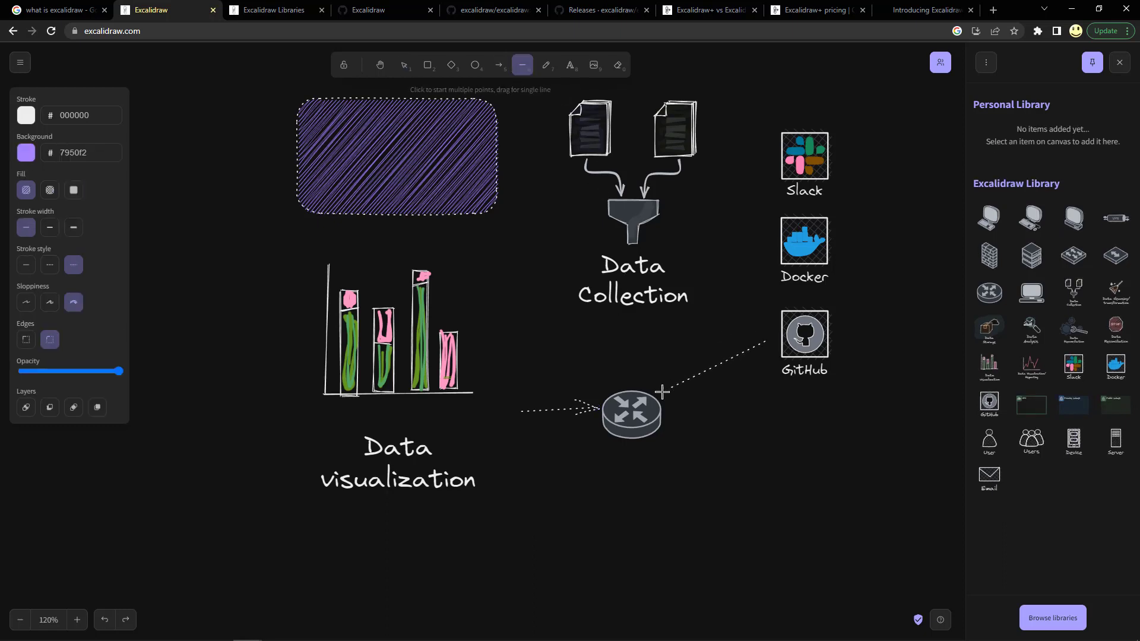
pyautogui.moveTo(655, 395); pyautogui.dragTo(655, 395)
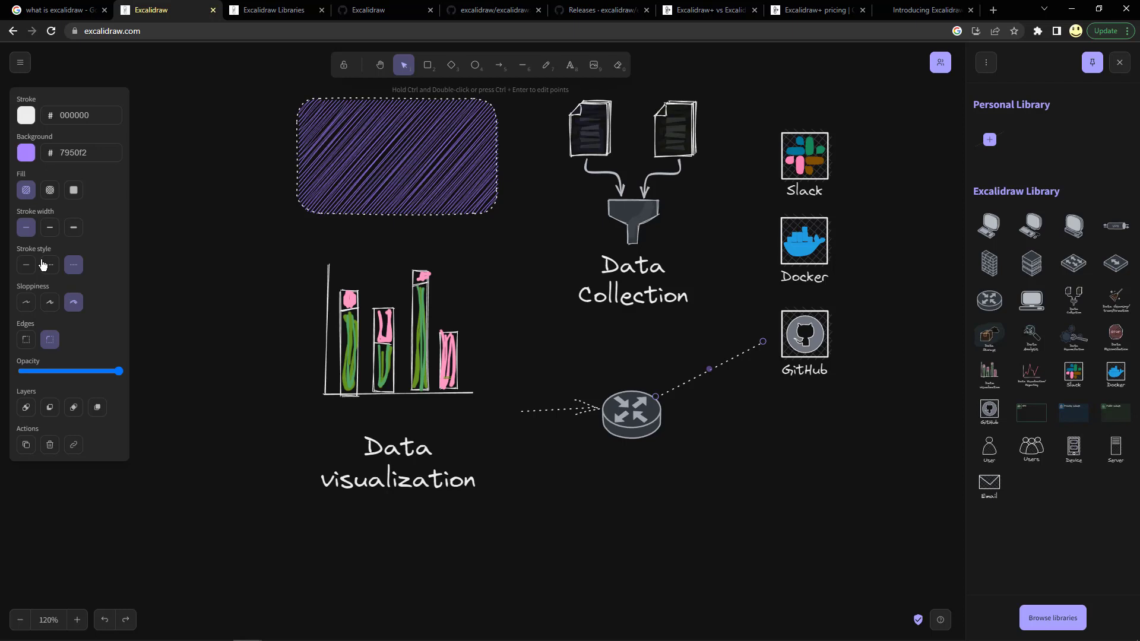
pyautogui.click(45, 265)
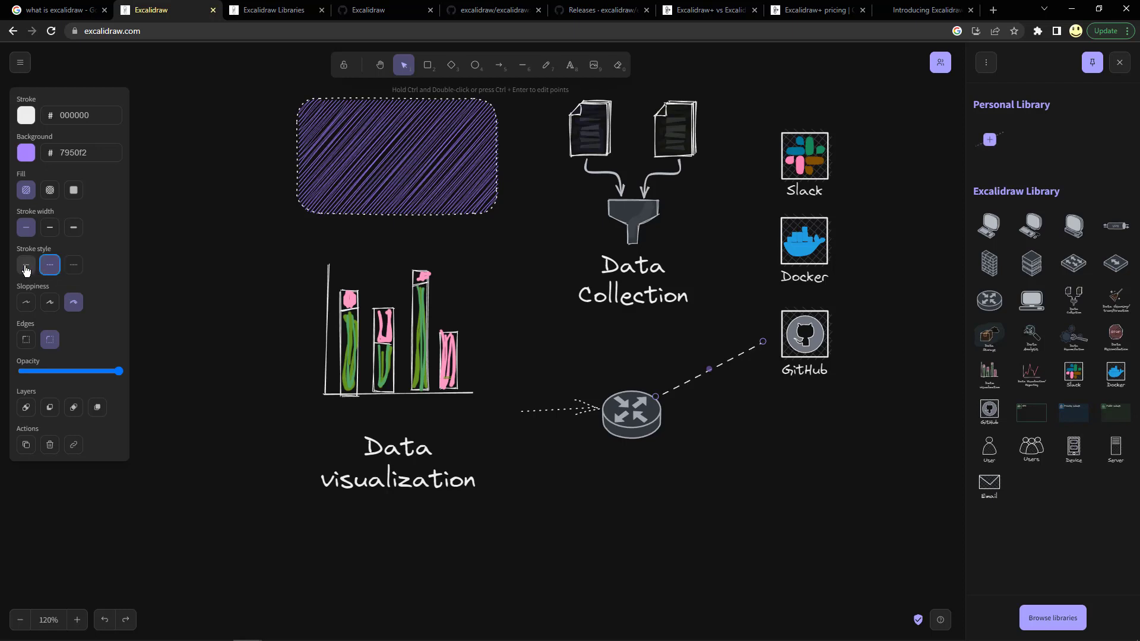
pyautogui.click(27, 267)
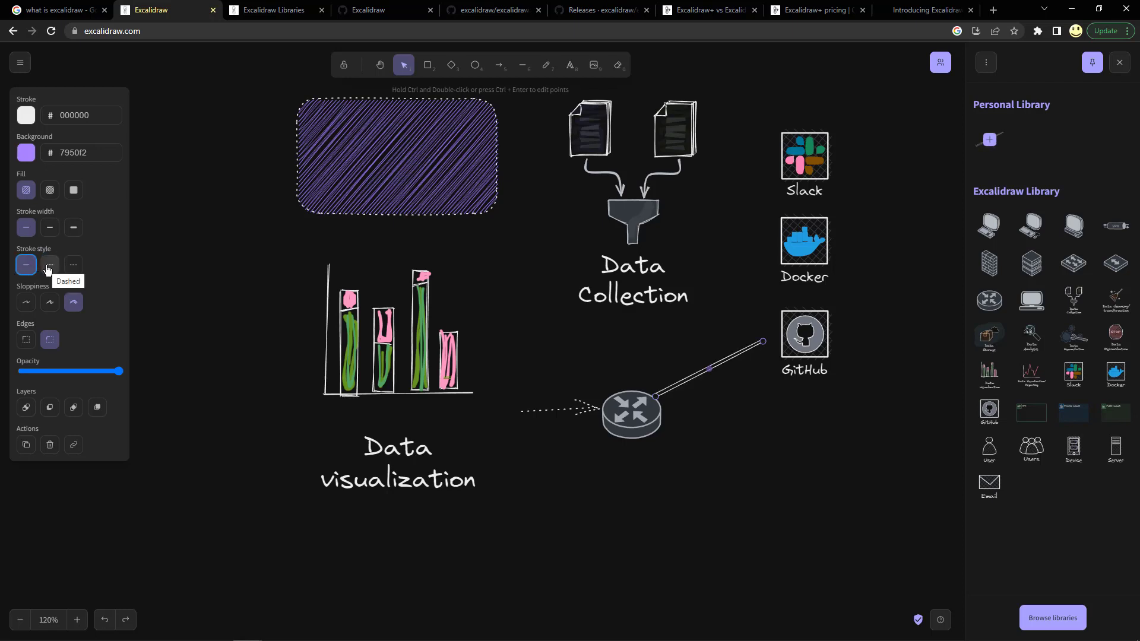
pyautogui.click(50, 266)
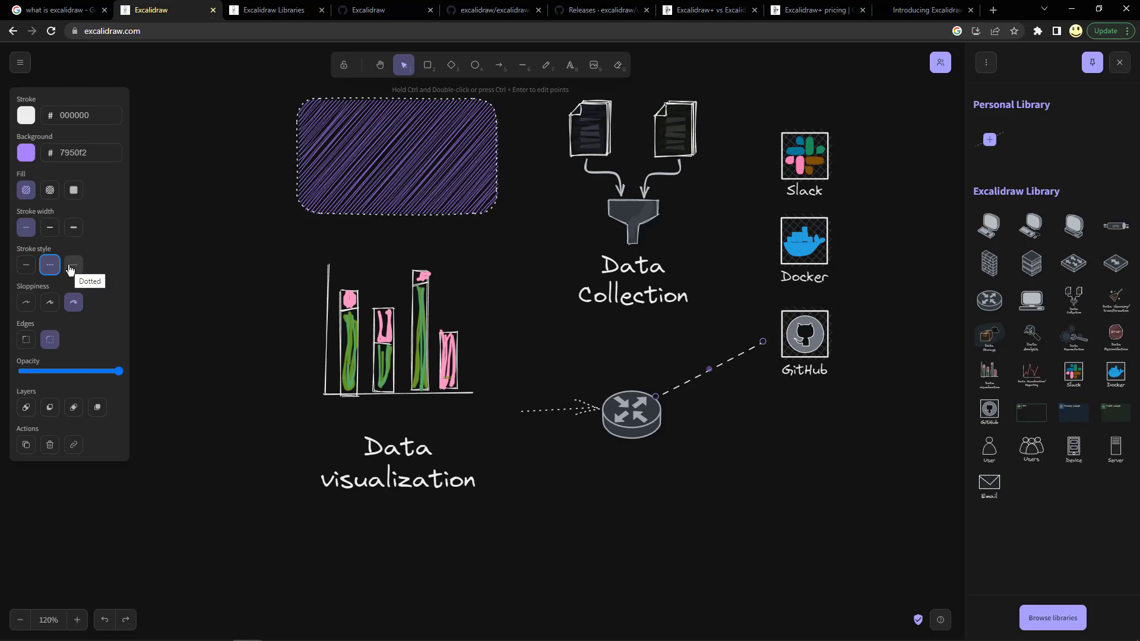
pyautogui.click(70, 268)
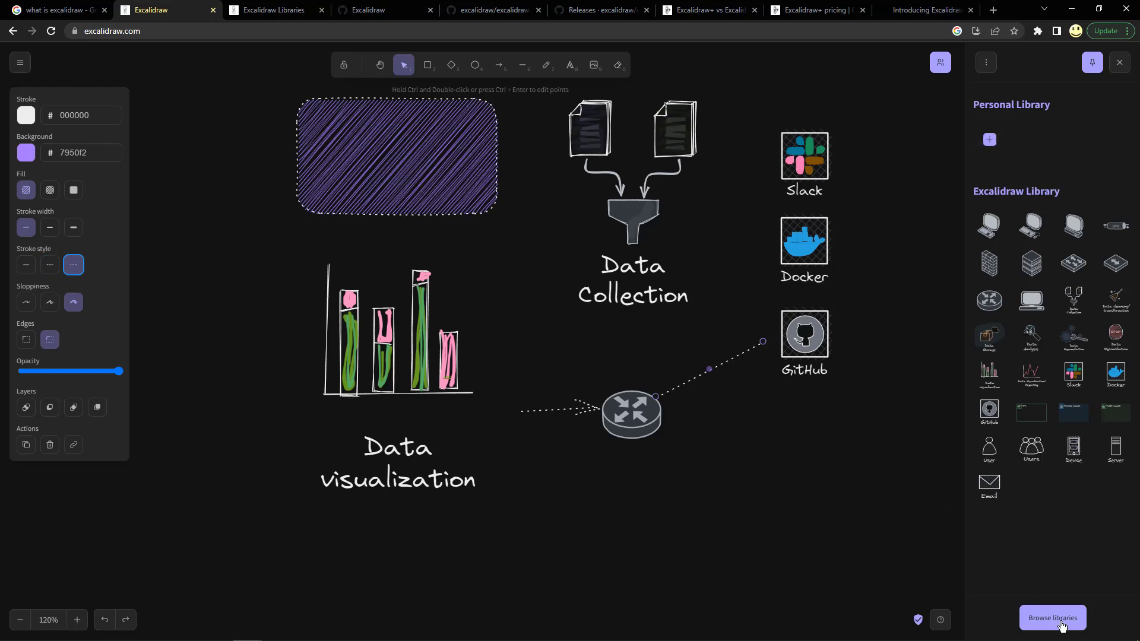
# - Search the library directory for 'servers' and add VMware Architecture Design to the Excalidraw library
pyautogui.click(1053, 618)
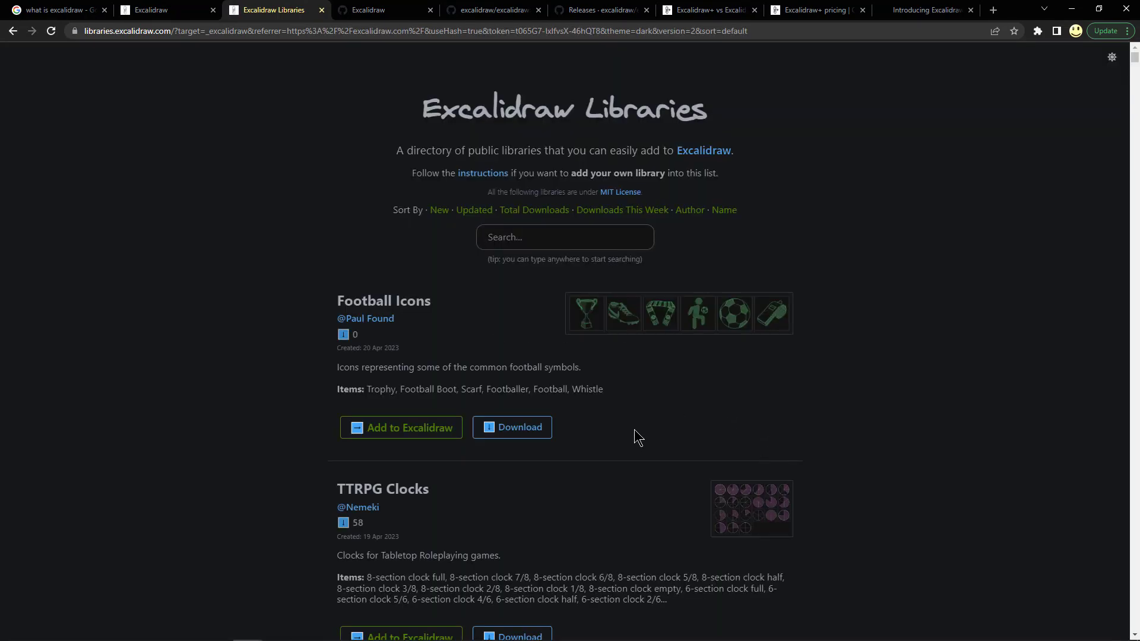
pyautogui.click(515, 244)
pyautogui.write('servers')
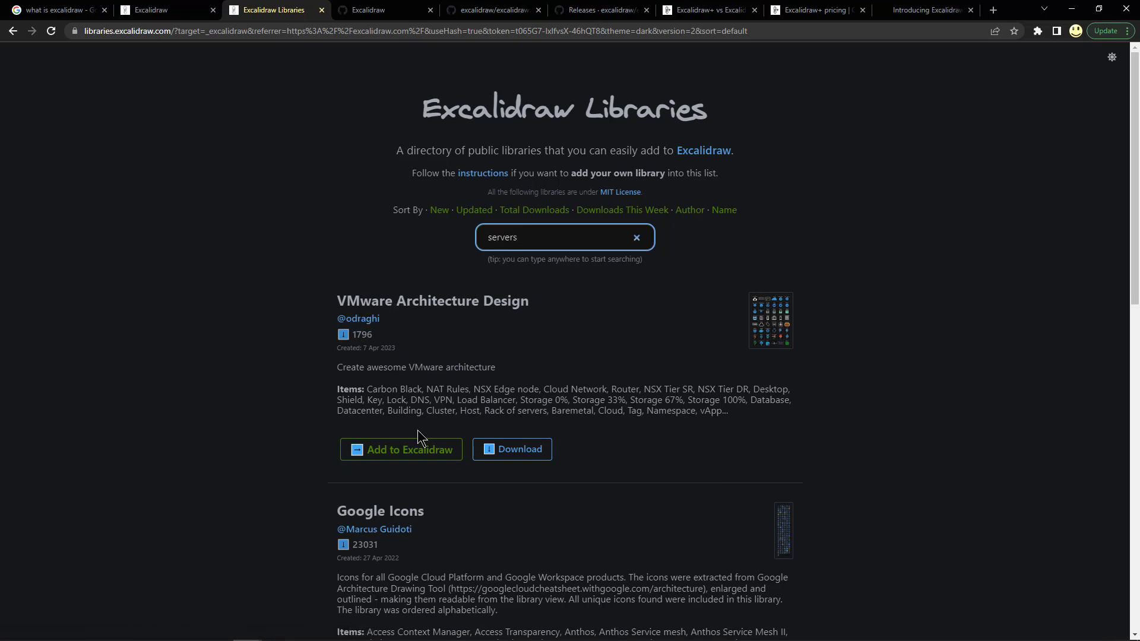
pyautogui.click(415, 455)
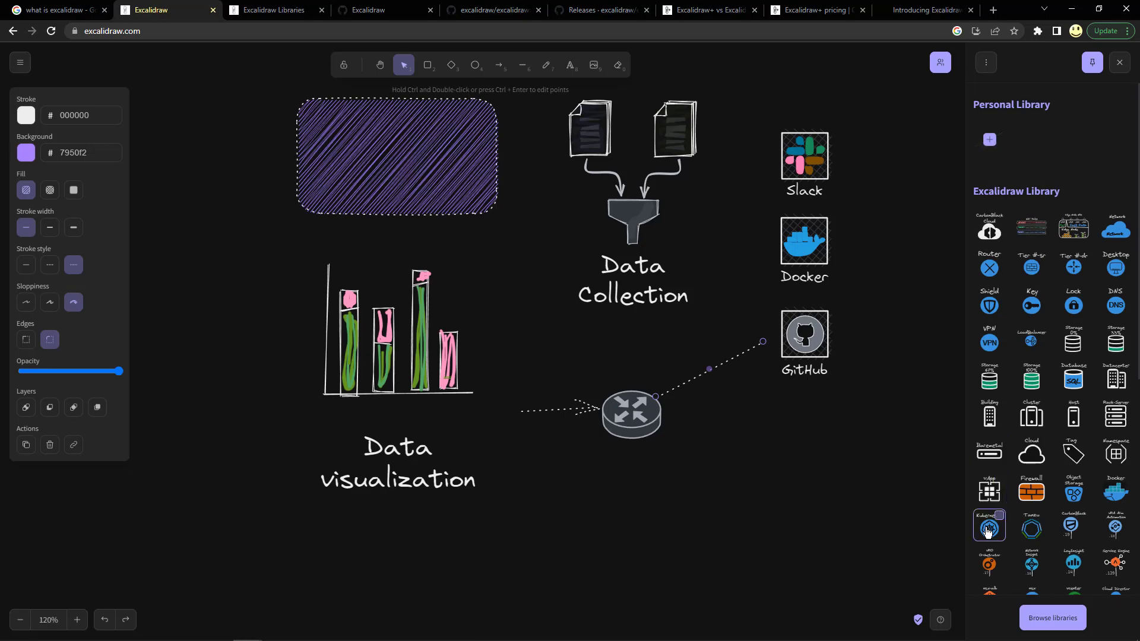
# - Place Kubernetes and Storage 100% icons below GitHub, plus an enlarged Database SQL icon left of the purple box
pyautogui.moveTo(988, 529); pyautogui.dragTo(808, 434)
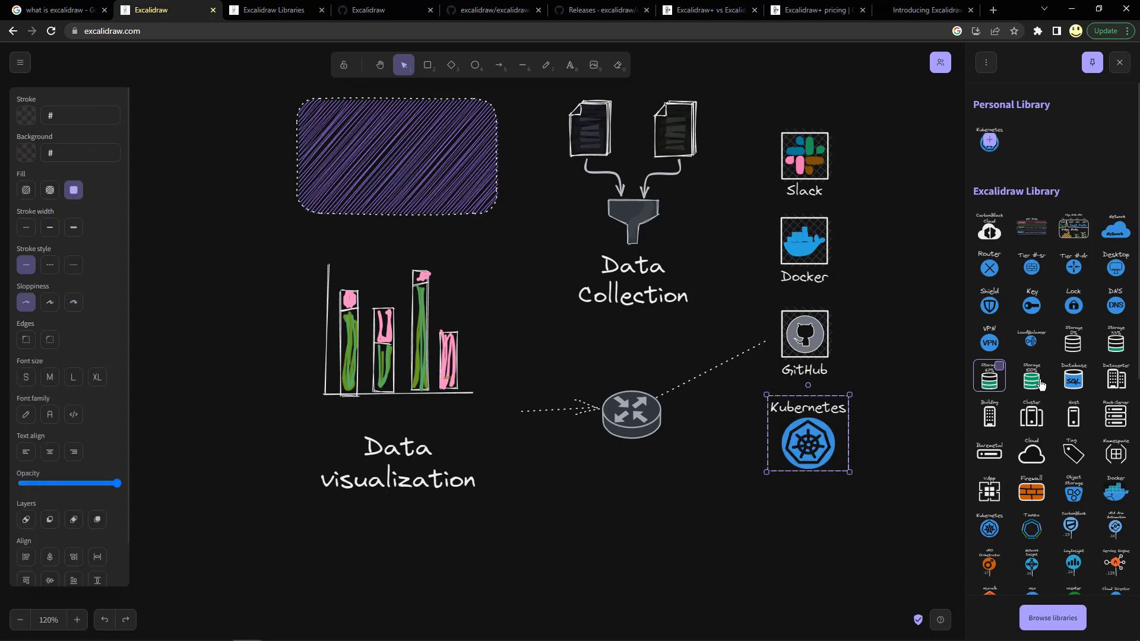
pyautogui.moveTo(1031, 388); pyautogui.dragTo(807, 521)
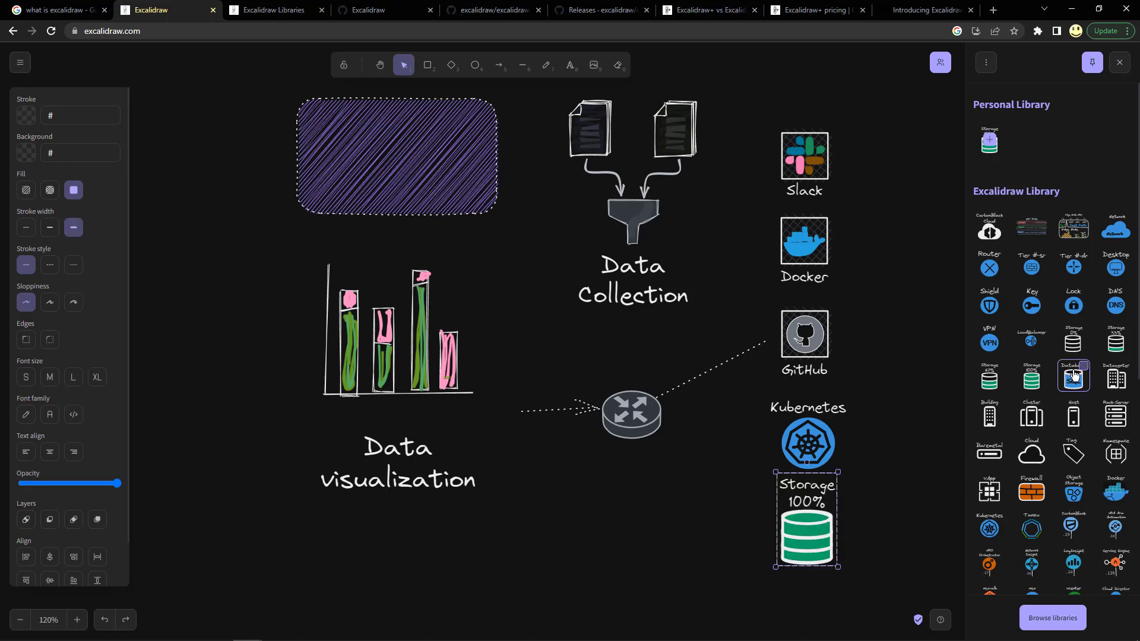
pyautogui.moveTo(1075, 374)
pyautogui.mouseDown()
pyautogui.moveTo(800, 491)
pyautogui.moveTo(790, 261)
pyautogui.moveTo(742, 214)
pyautogui.moveTo(566, 215)
pyautogui.moveTo(415, 241)
pyautogui.moveTo(435, 267)
pyautogui.moveTo(246, 205)
pyautogui.moveTo(242, 184)
pyautogui.mouseUp()
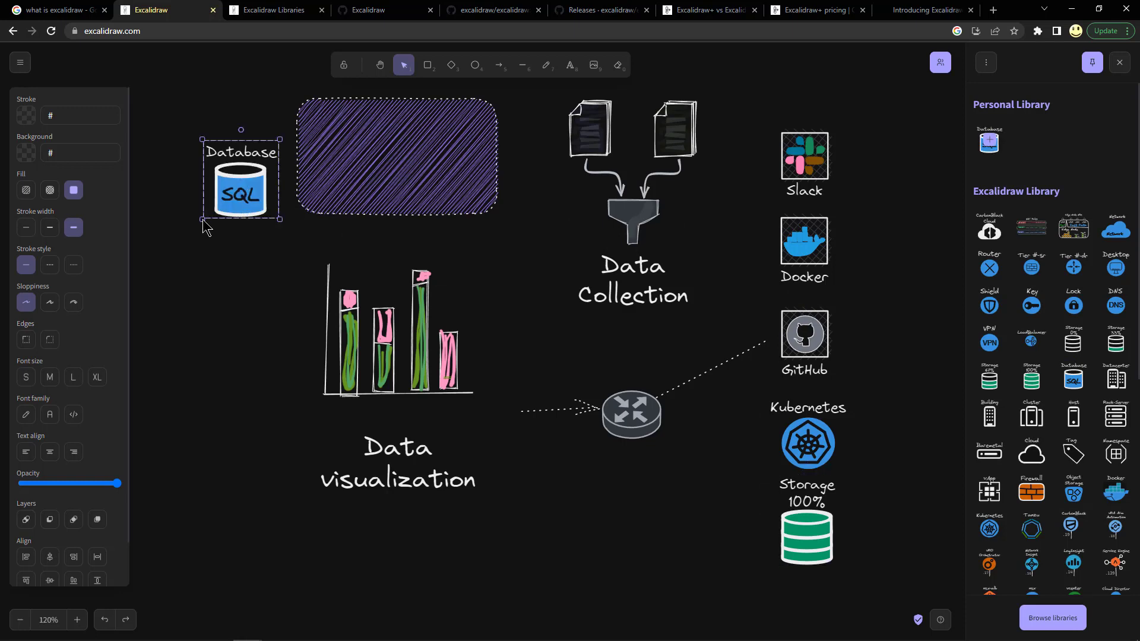
pyautogui.moveTo(190, 243); pyautogui.dragTo(183, 250)
pyautogui.moveTo(235, 203); pyautogui.dragTo(218, 157)
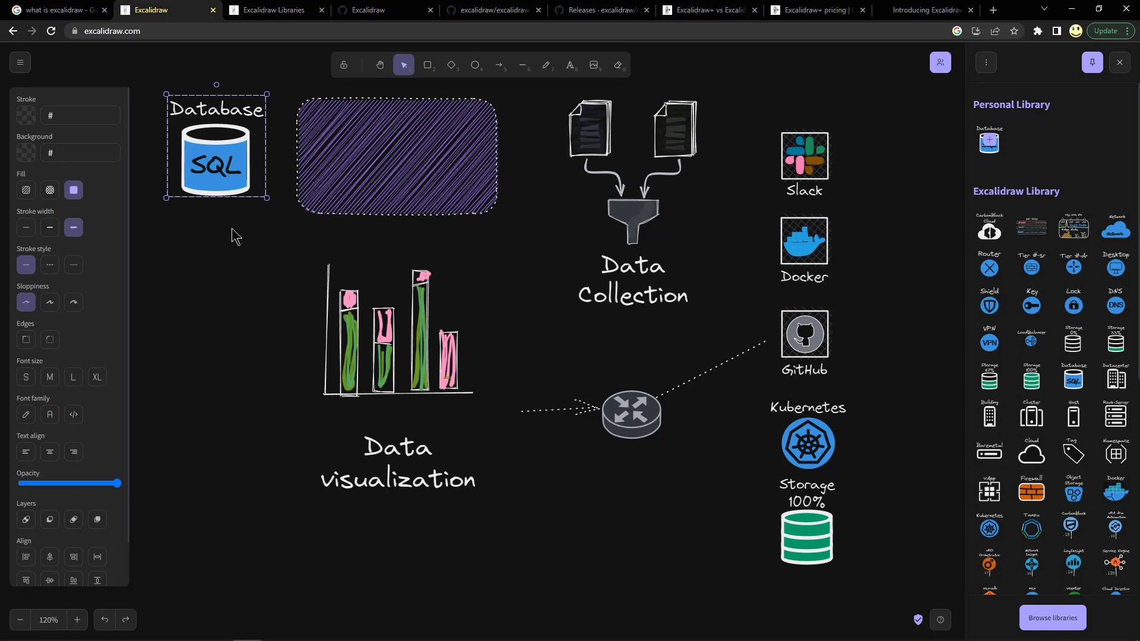
pyautogui.scroll(-1, 1036, 493)
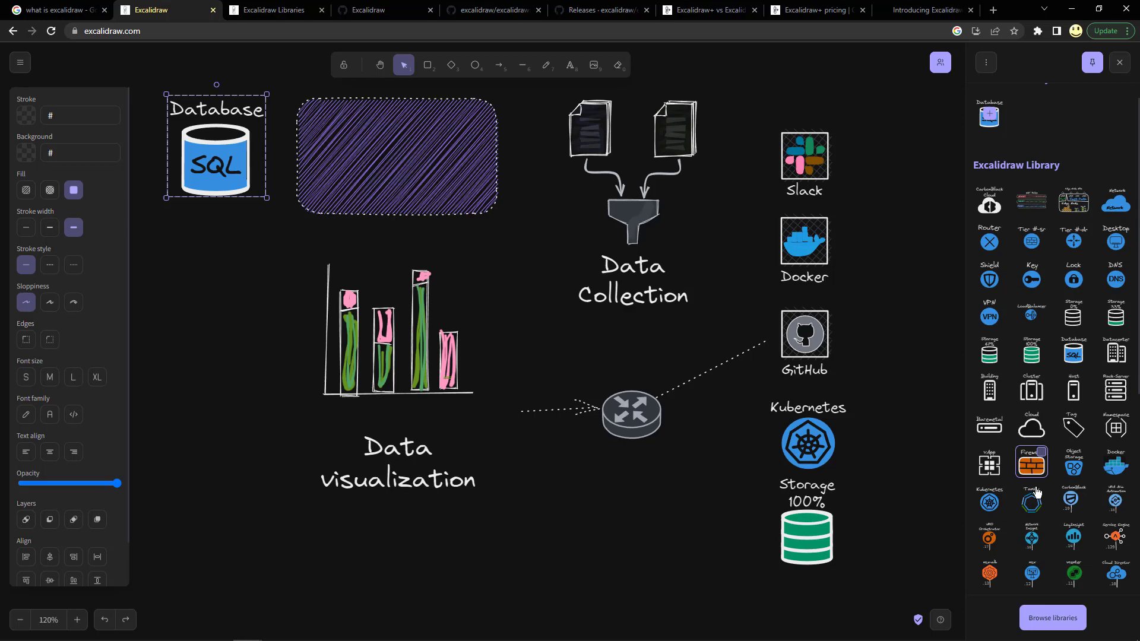
pyautogui.scroll(-6, 1036, 493)
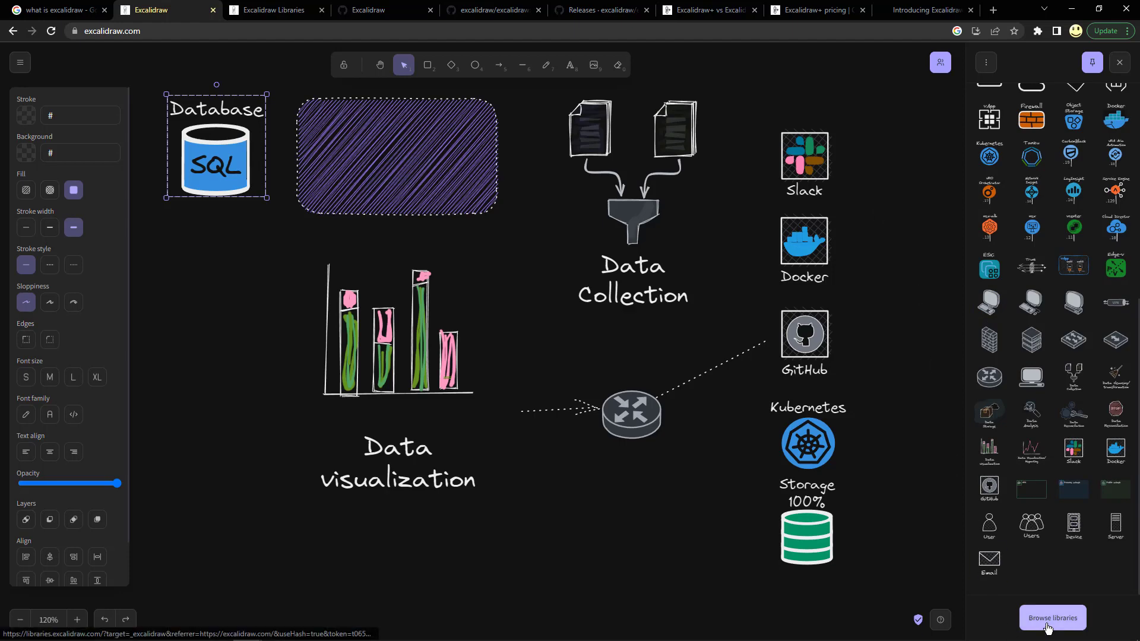
pyautogui.click(1050, 617)
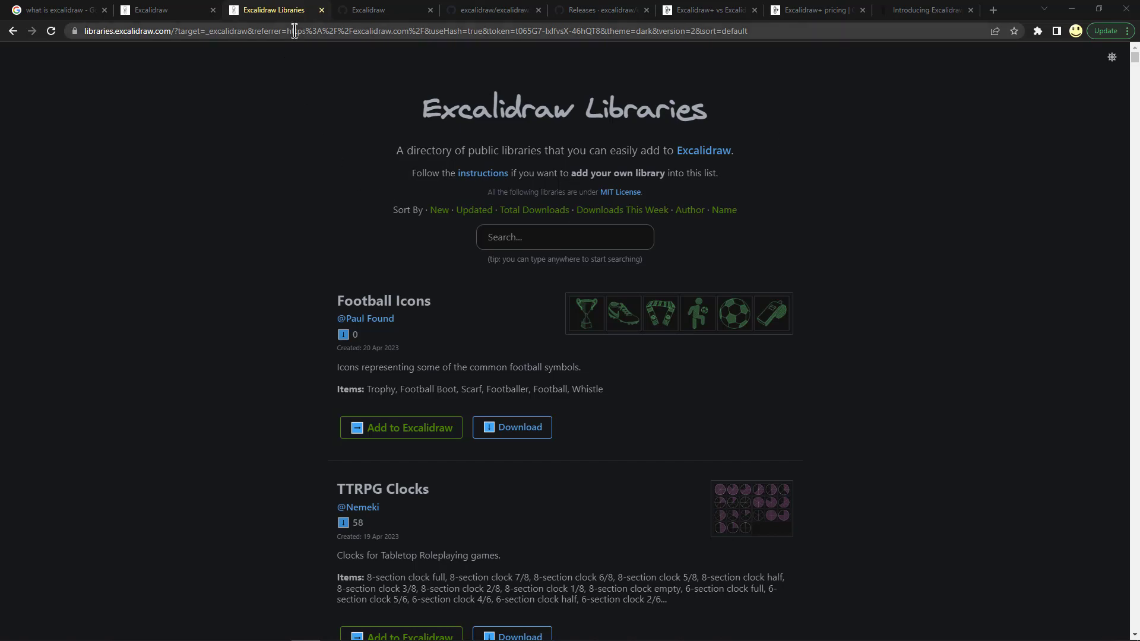
pyautogui.click(146, 11)
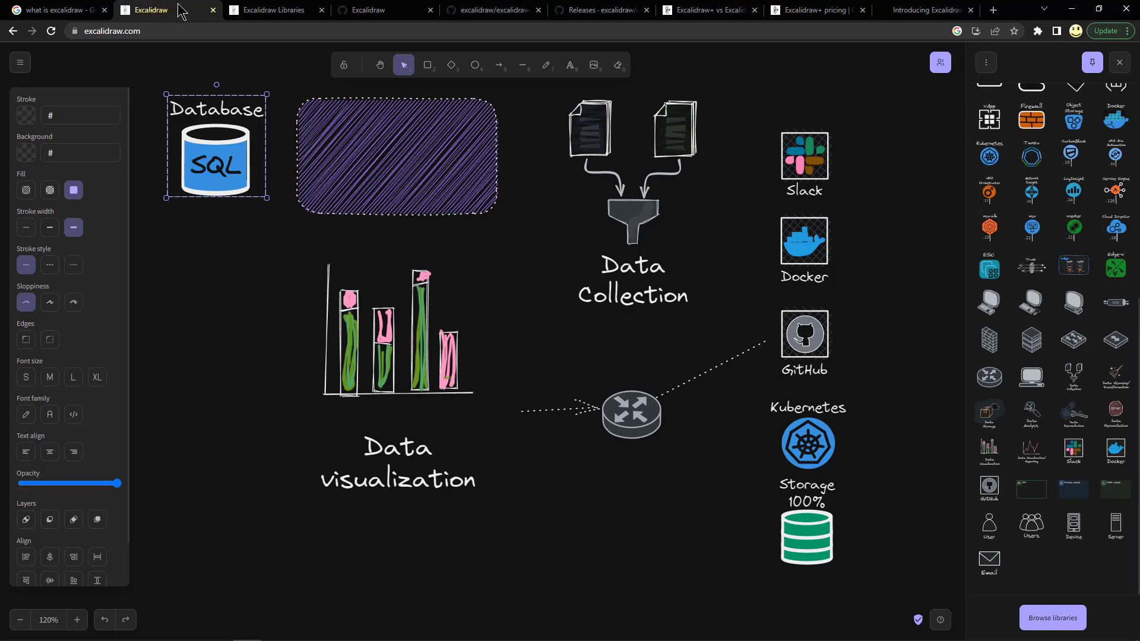
pyautogui.moveTo(368, 16)
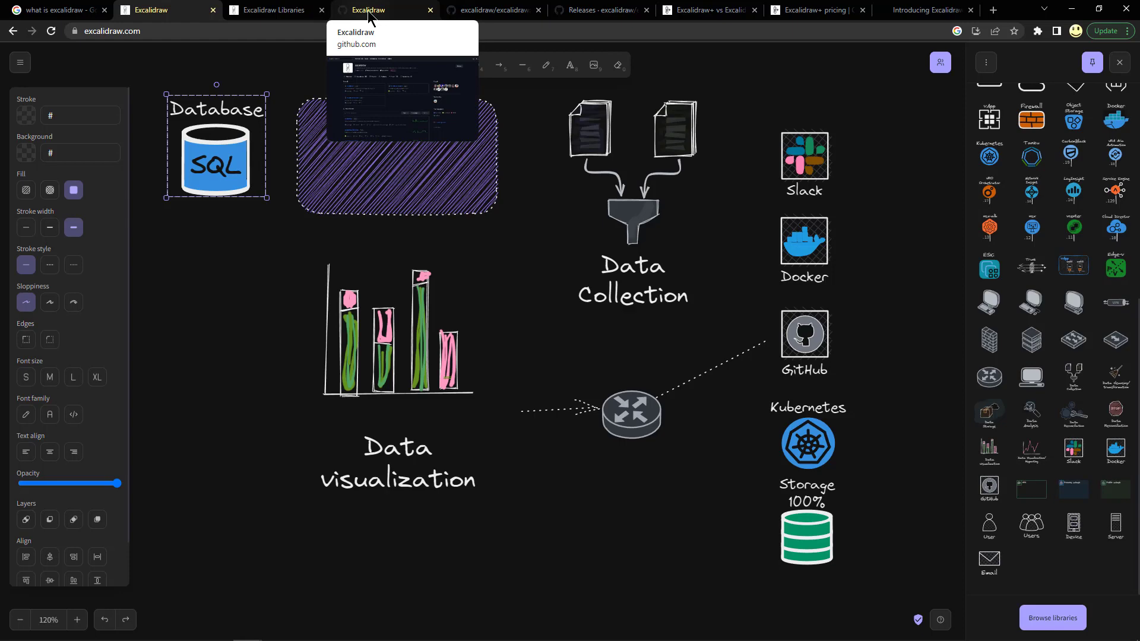
# - Zoom in on the Excalidraw GitHub organization page, highlight its description, and scroll to the repositories
pyautogui.click(369, 16)
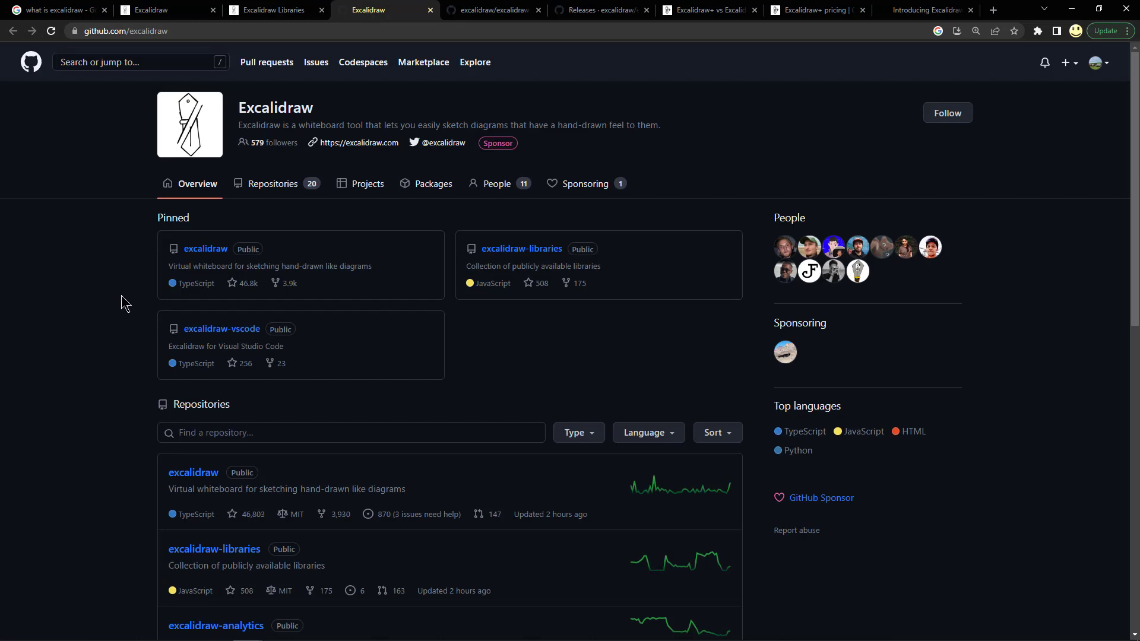
pyautogui.hotkey('ctrl', '+')
pyautogui.hotkey('ctrl', '+')
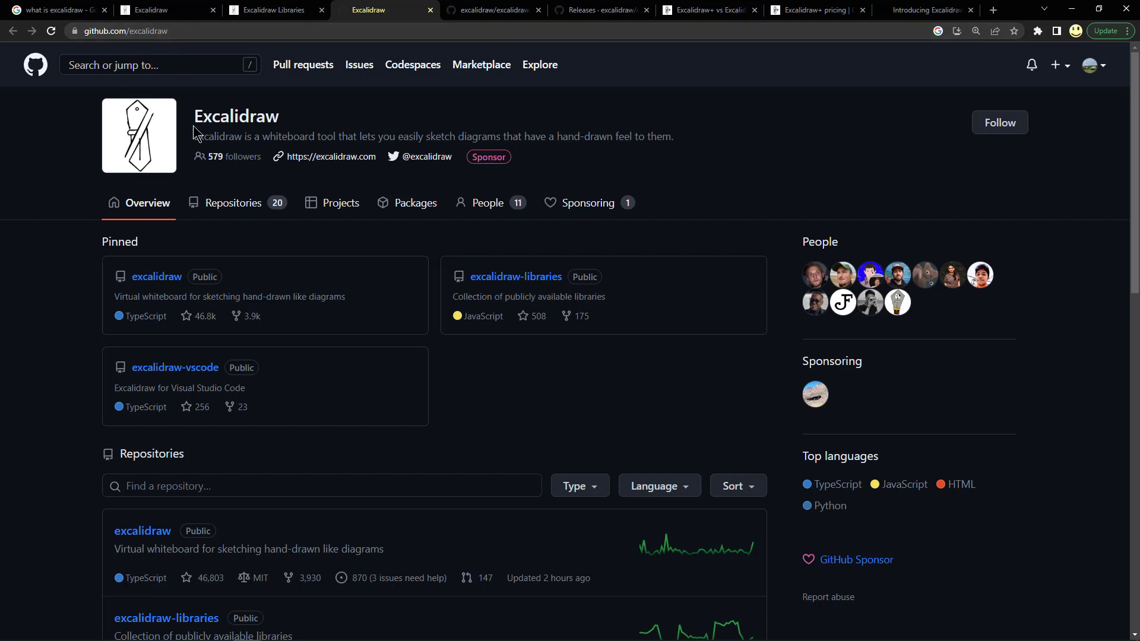
pyautogui.moveTo(194, 135); pyautogui.dragTo(677, 147)
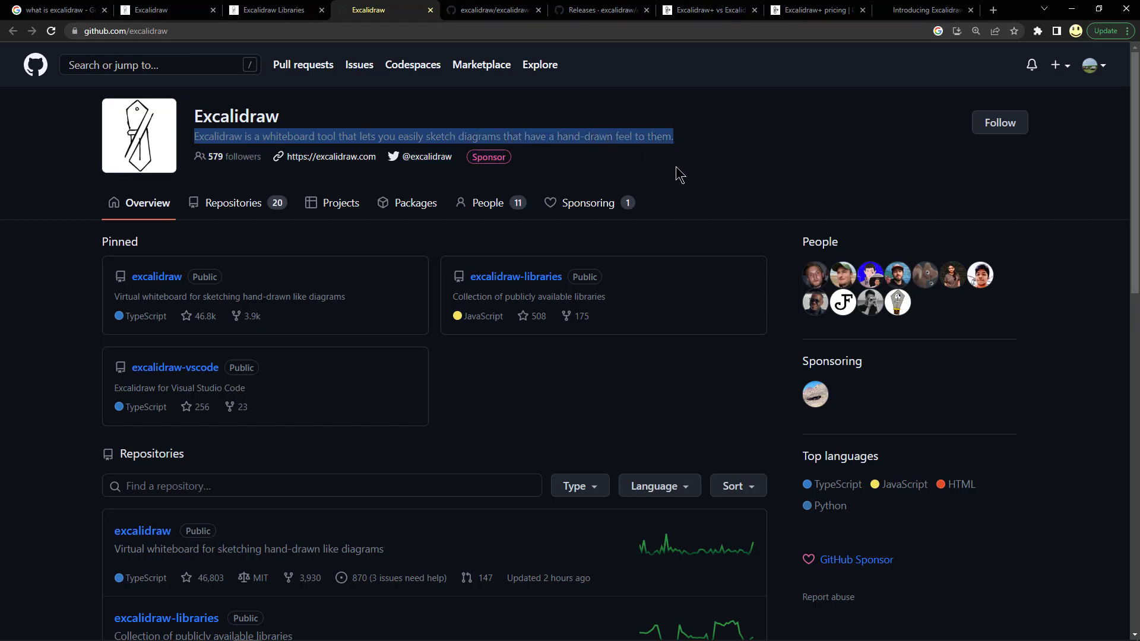
pyautogui.click(726, 184)
pyautogui.scroll(-2, 267, 452)
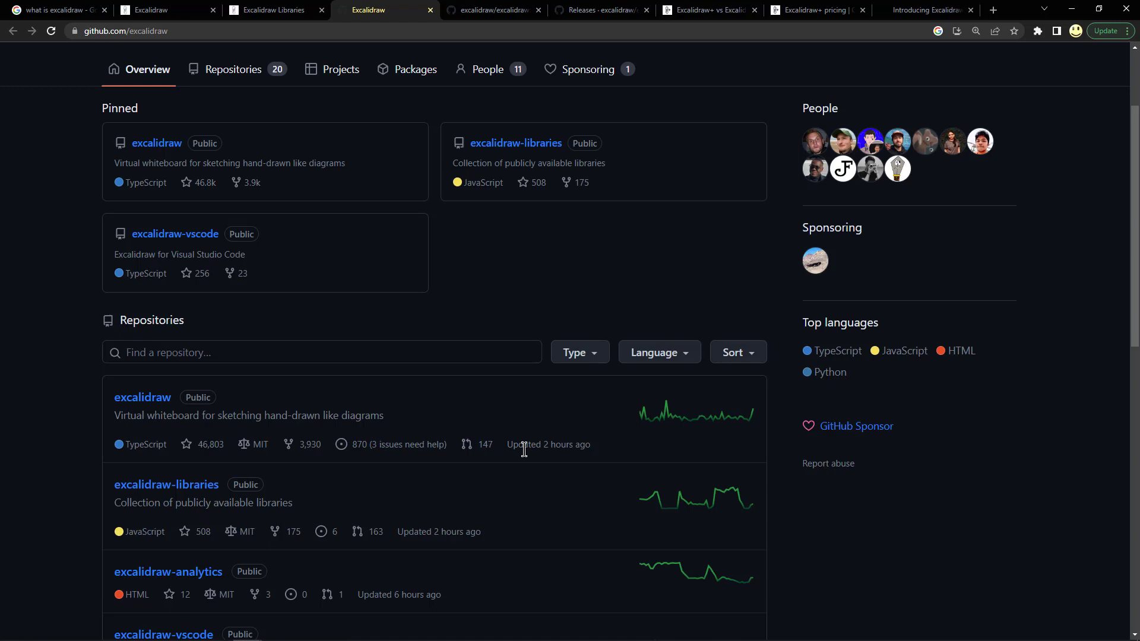
# - Open the excalidraw/excalidraw repository and scroll past its file list, releases and contributors
pyautogui.click(507, 17)
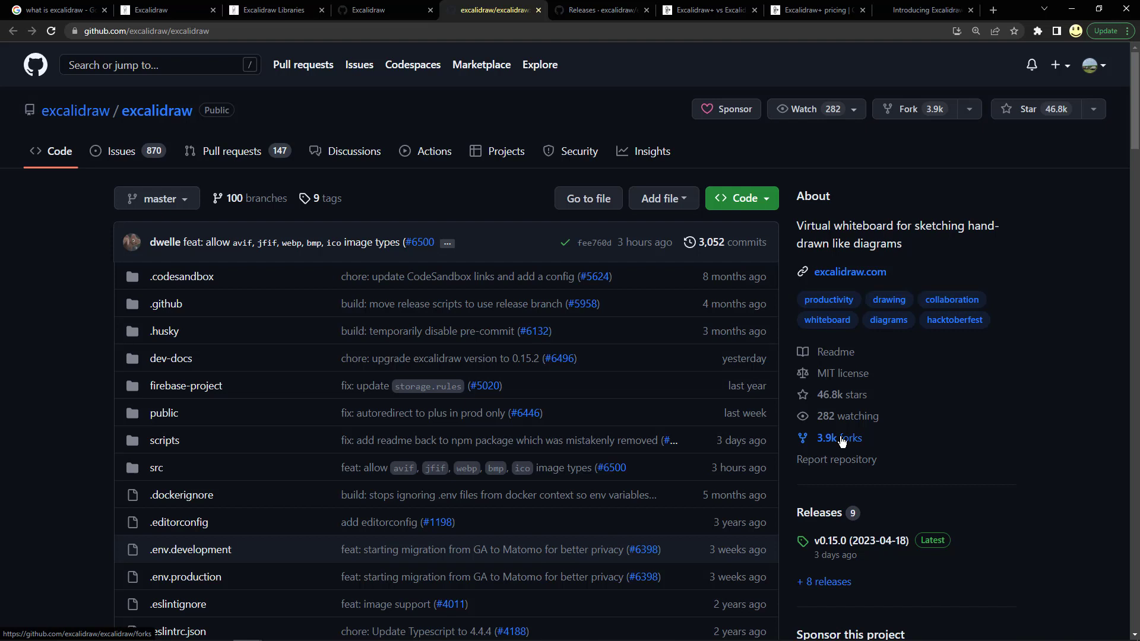
pyautogui.scroll(-2, 842, 439)
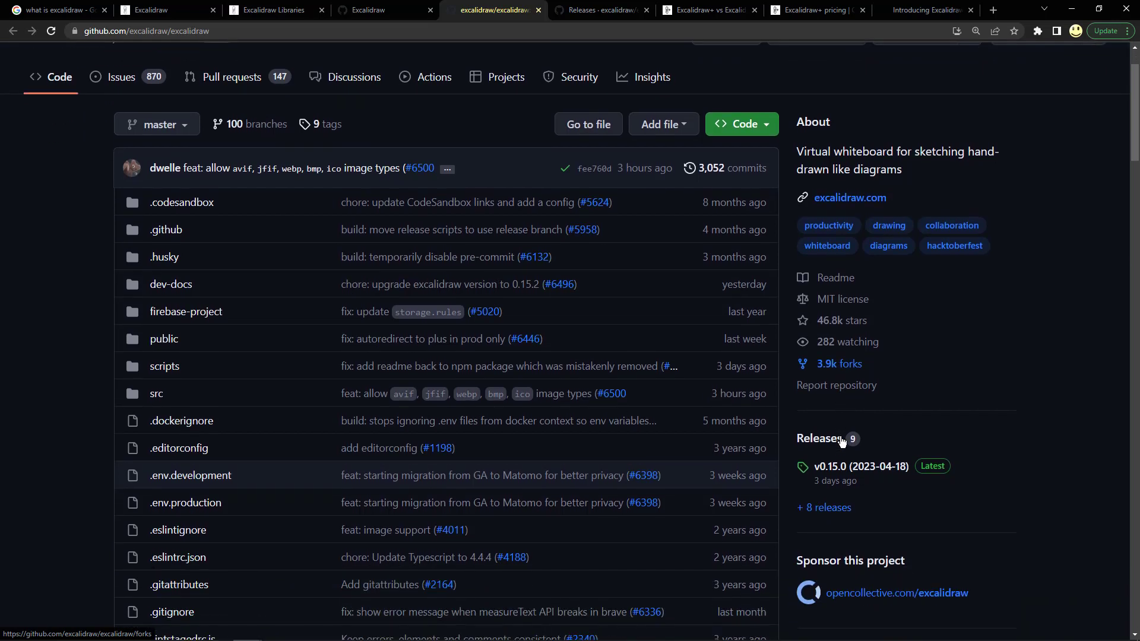
pyautogui.scroll(-2, 842, 439)
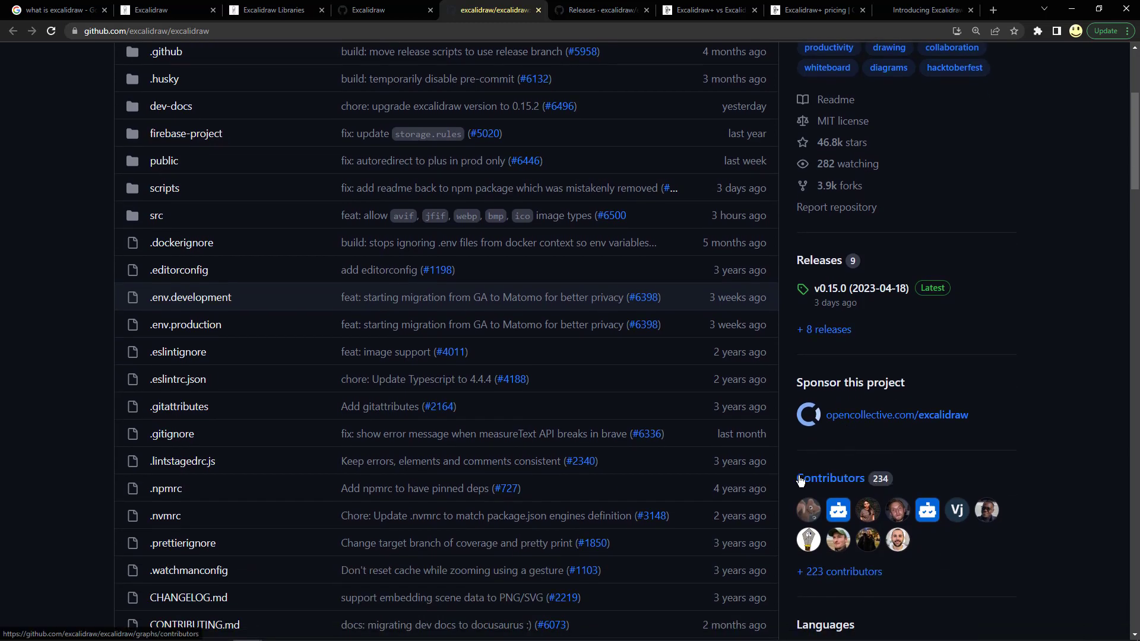
pyautogui.scroll(-2, 500, 471)
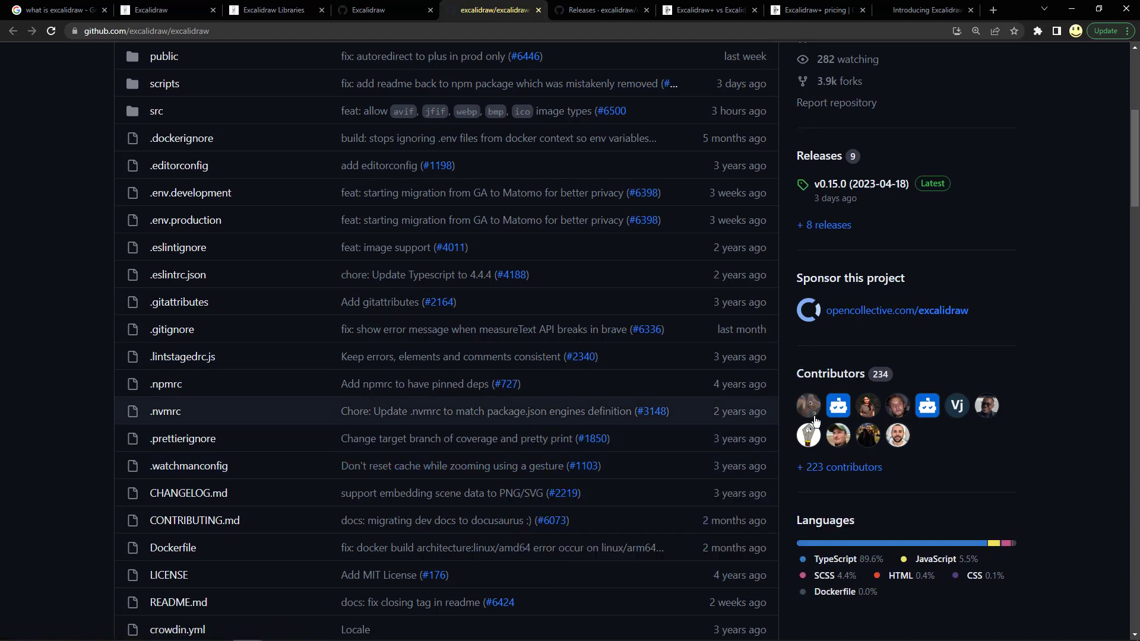
pyautogui.scroll(-2, 810, 404)
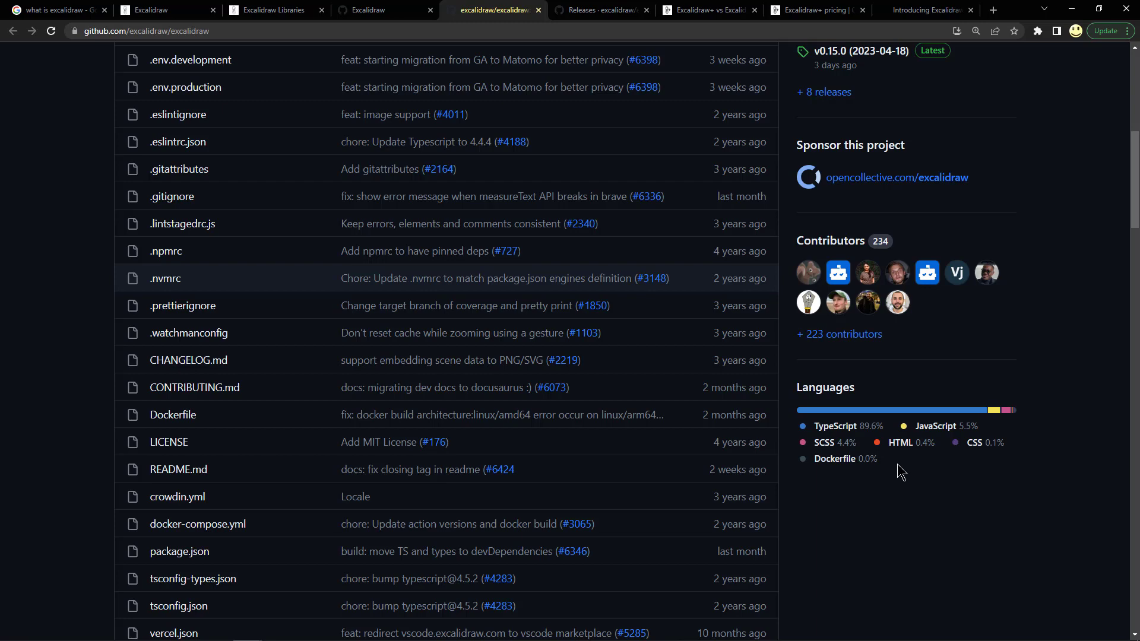
# - Read down the README introduction describing the MIT-licensed, end-to-end encrypted hand-drawn whiteboard
pyautogui.scroll(-2, 428, 509)
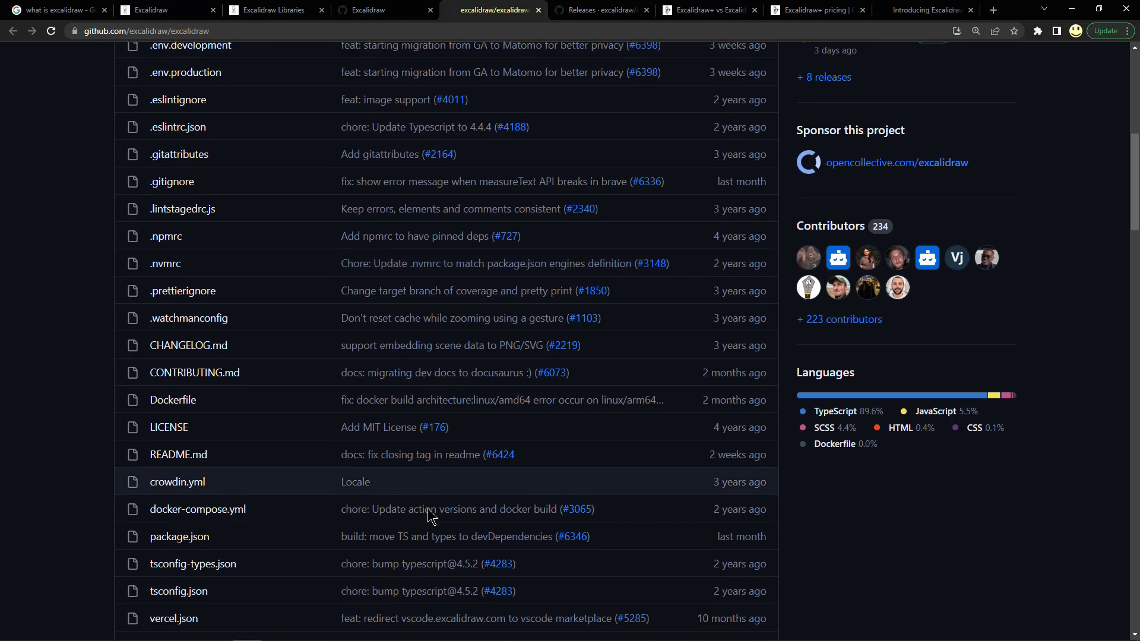
pyautogui.scroll(-5, 429, 512)
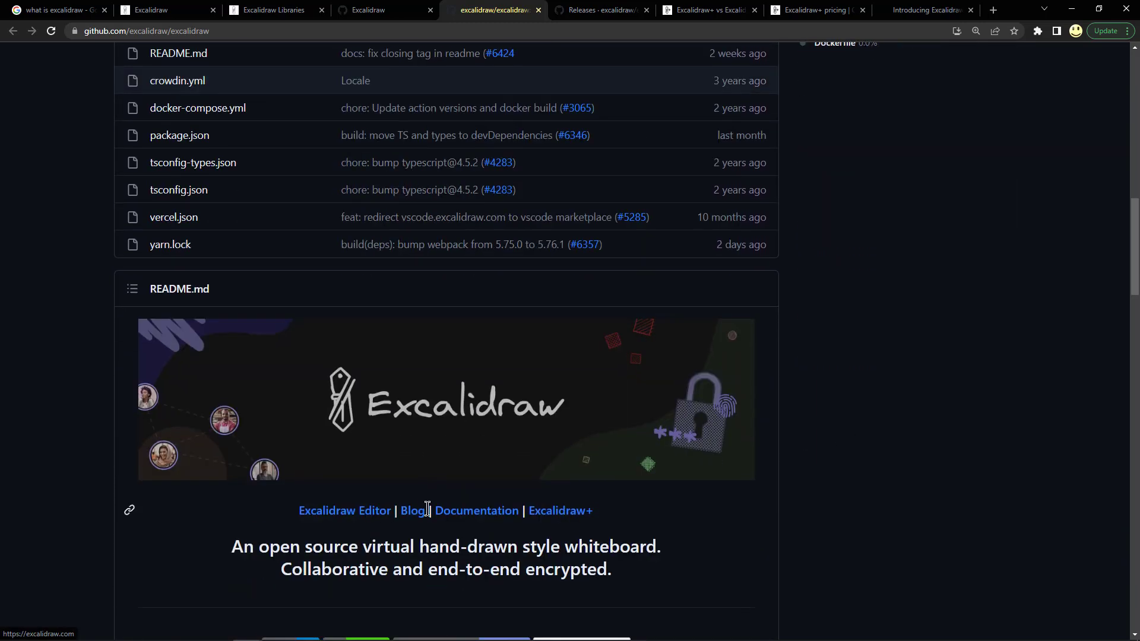
pyautogui.scroll(-3, 427, 510)
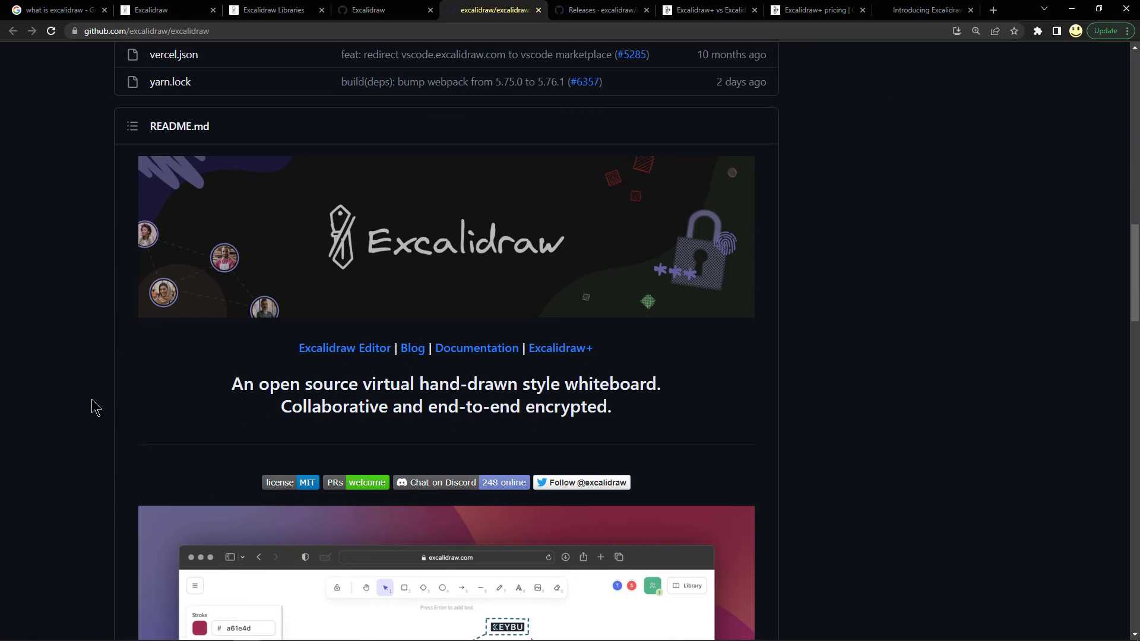
pyautogui.scroll(-1, 92, 409)
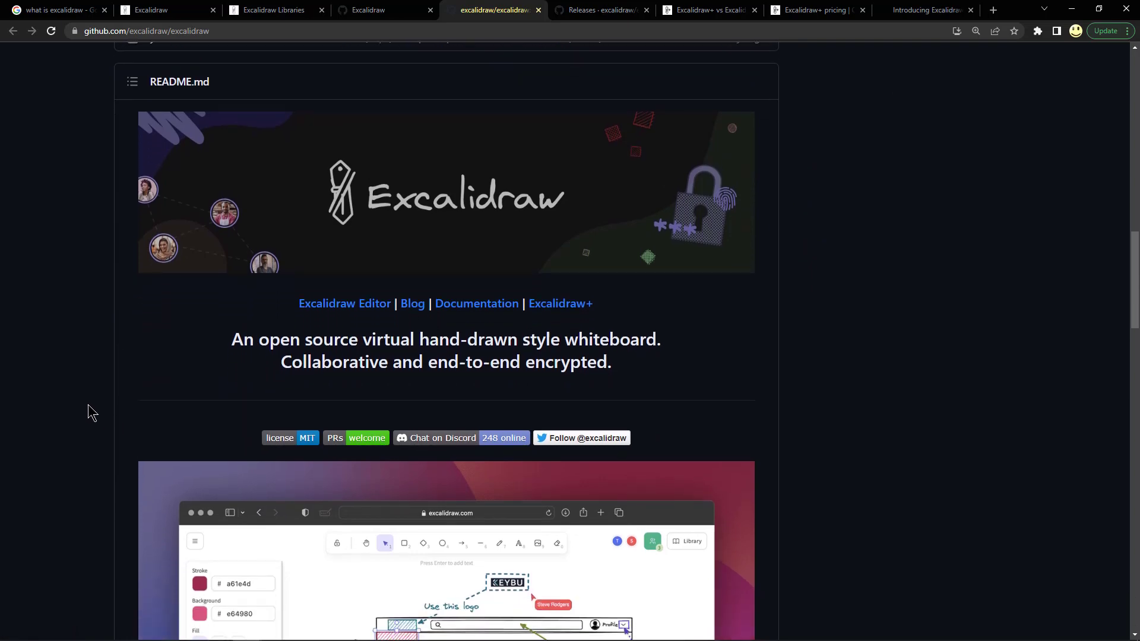
pyautogui.scroll(1, 92, 412)
pyautogui.scroll(-2, 92, 412)
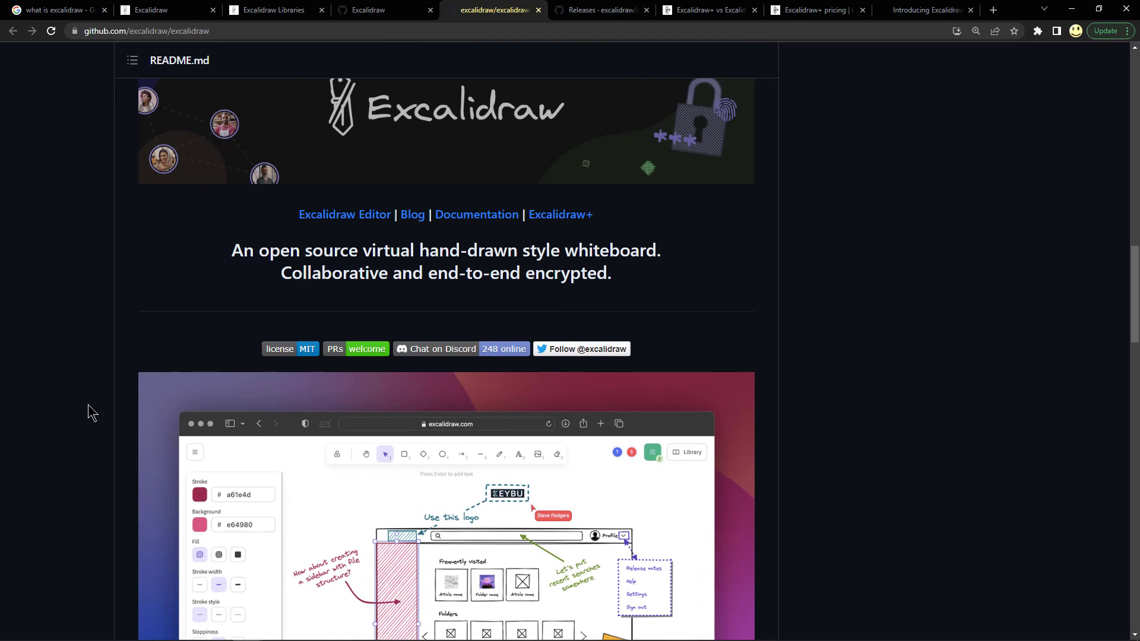
pyautogui.scroll(-1, 88, 405)
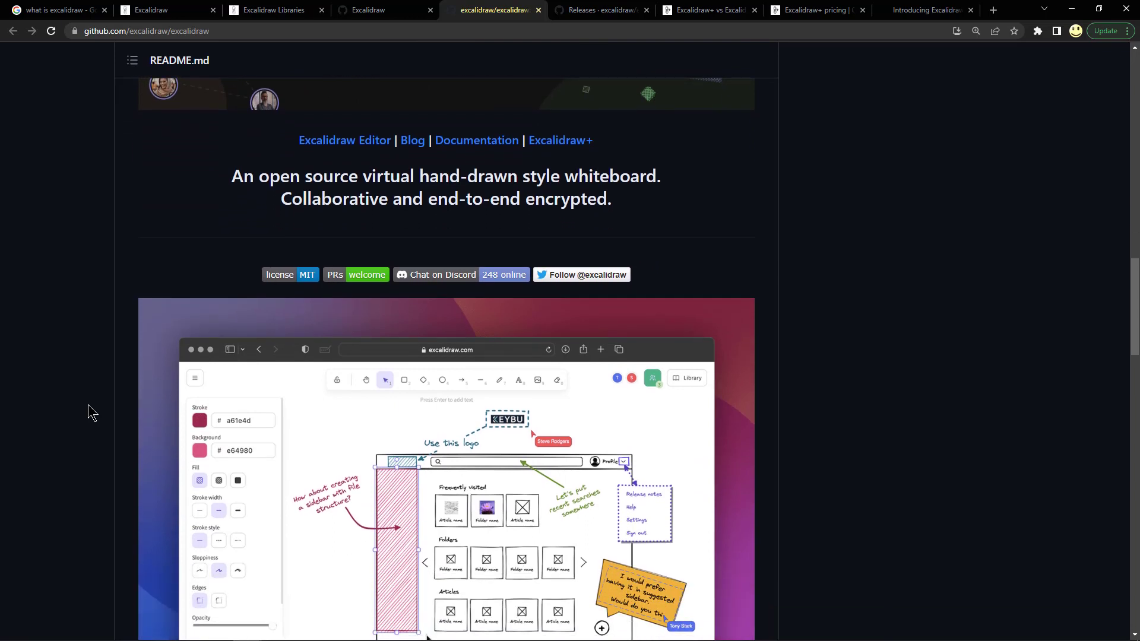
pyautogui.scroll(-2, 87, 405)
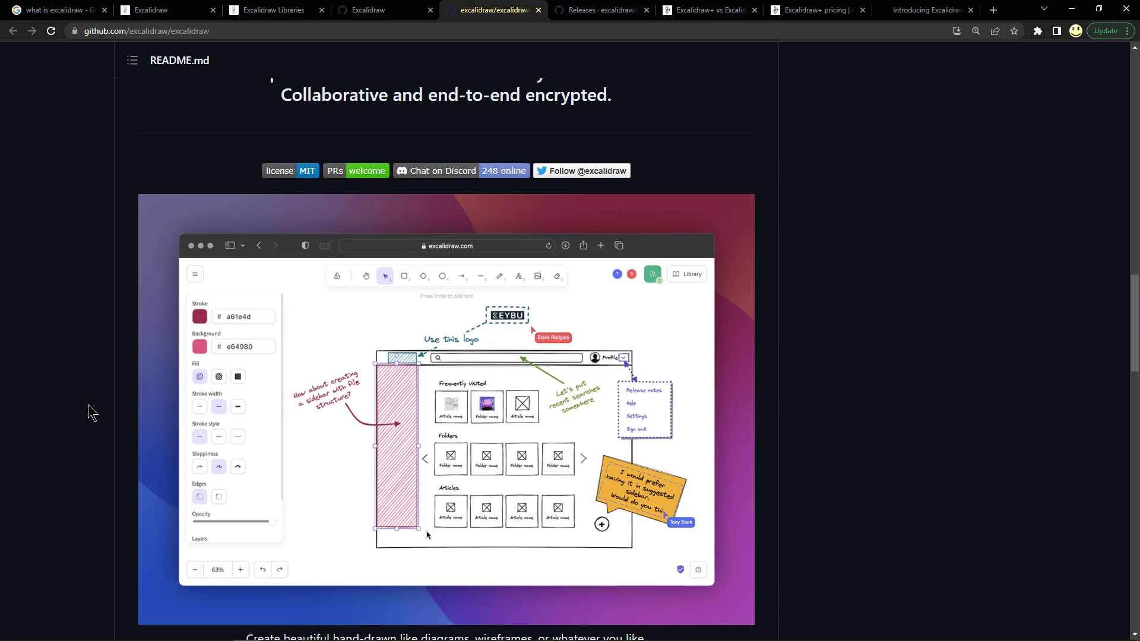
pyautogui.scroll(-4, 306, 463)
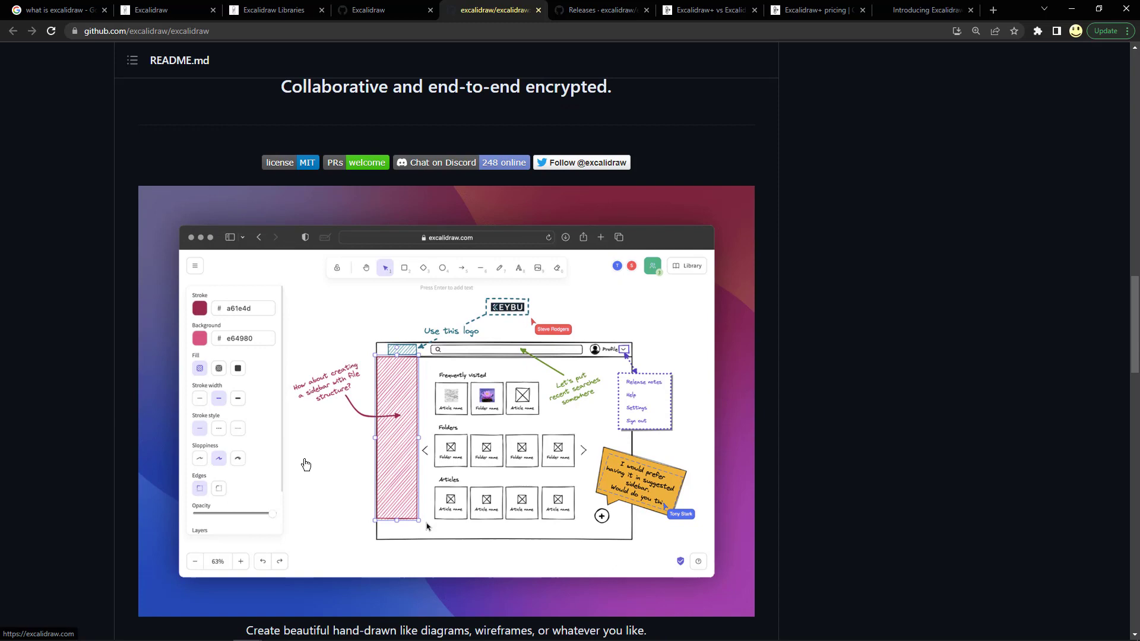
# - Read the README's Features list down to the Excalidraw.com and Quick start sections
pyautogui.scroll(-2, 305, 464)
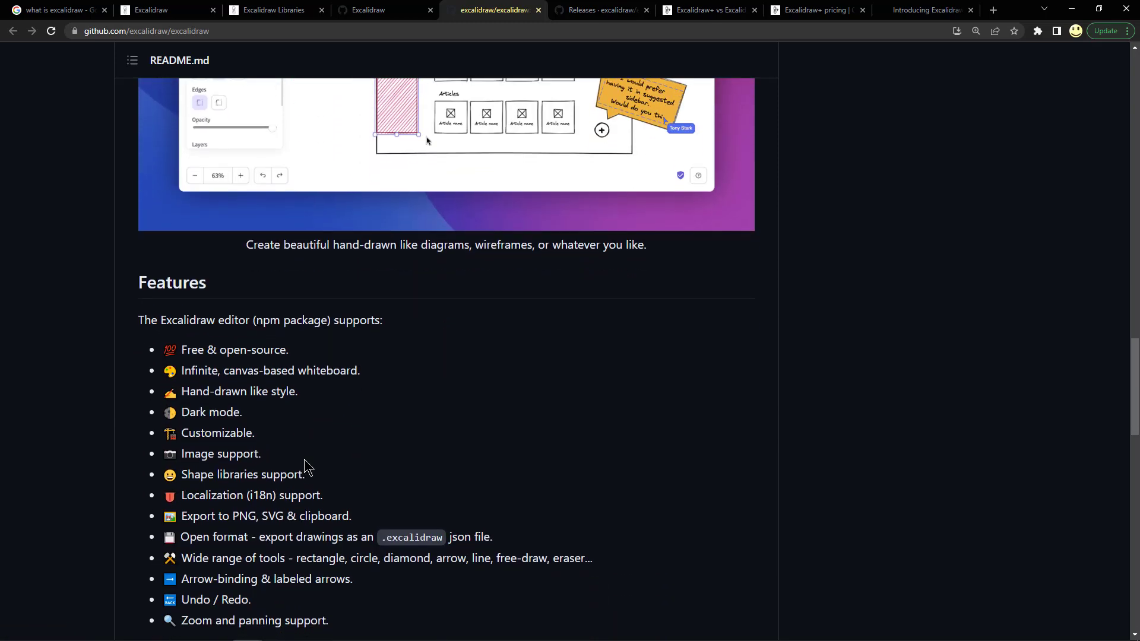
pyautogui.scroll(-2, 306, 463)
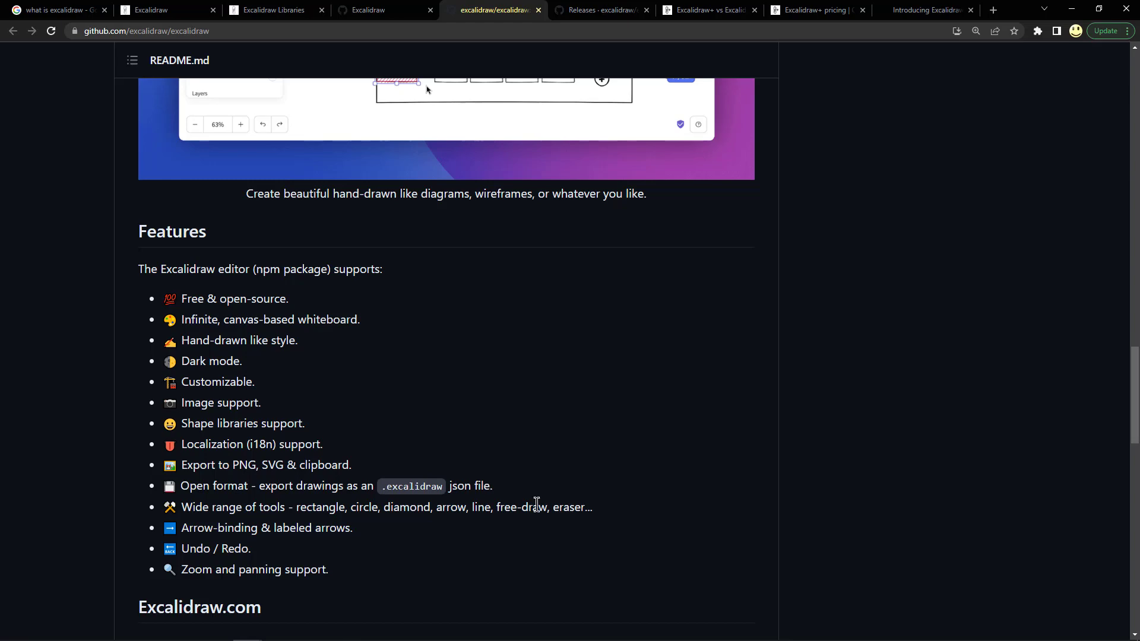
pyautogui.scroll(-4, 534, 502)
pyautogui.scroll(-1, 537, 504)
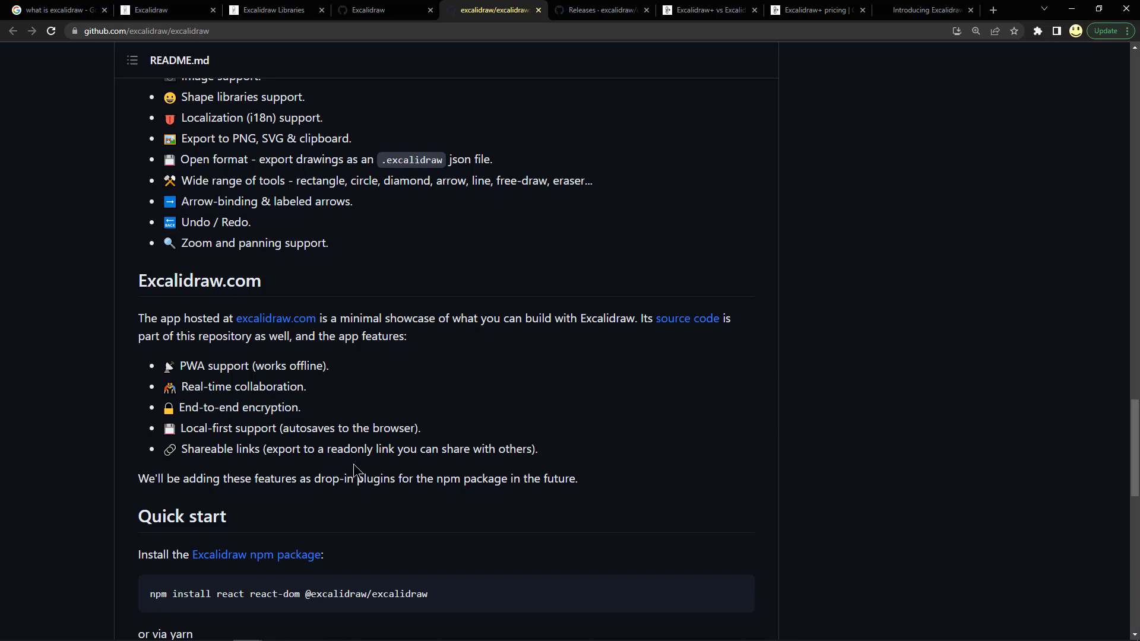
# - Scroll further down the README, then back up toward the top of the excalidraw/excalidraw repository page
pyautogui.scroll(-1, 353, 471)
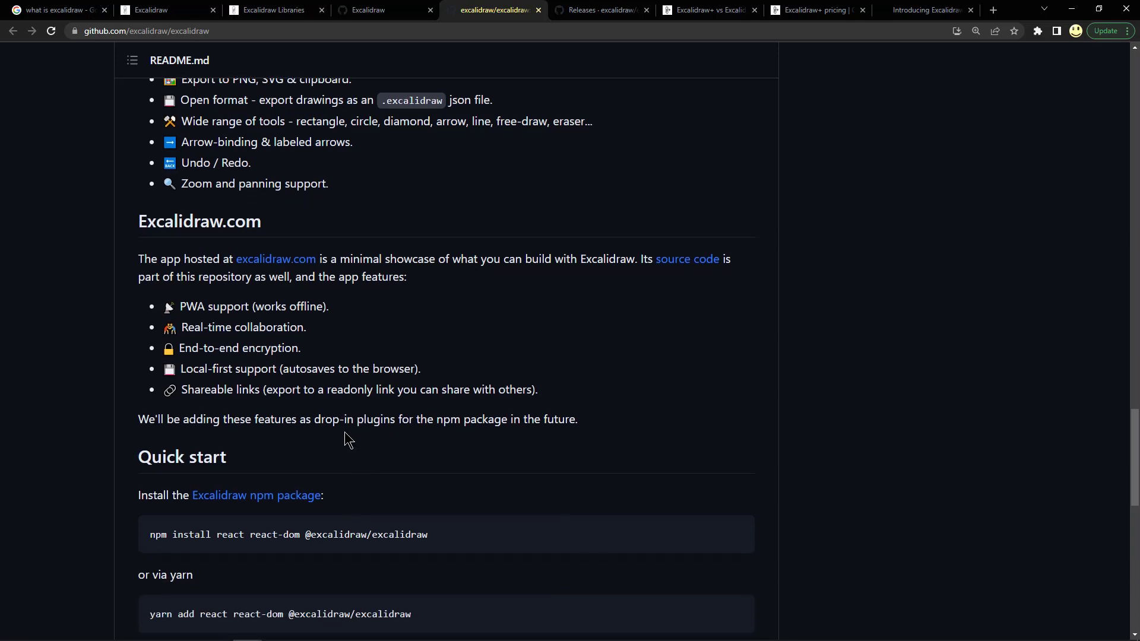
pyautogui.scroll(-1, 346, 439)
pyautogui.scroll(-2, 347, 440)
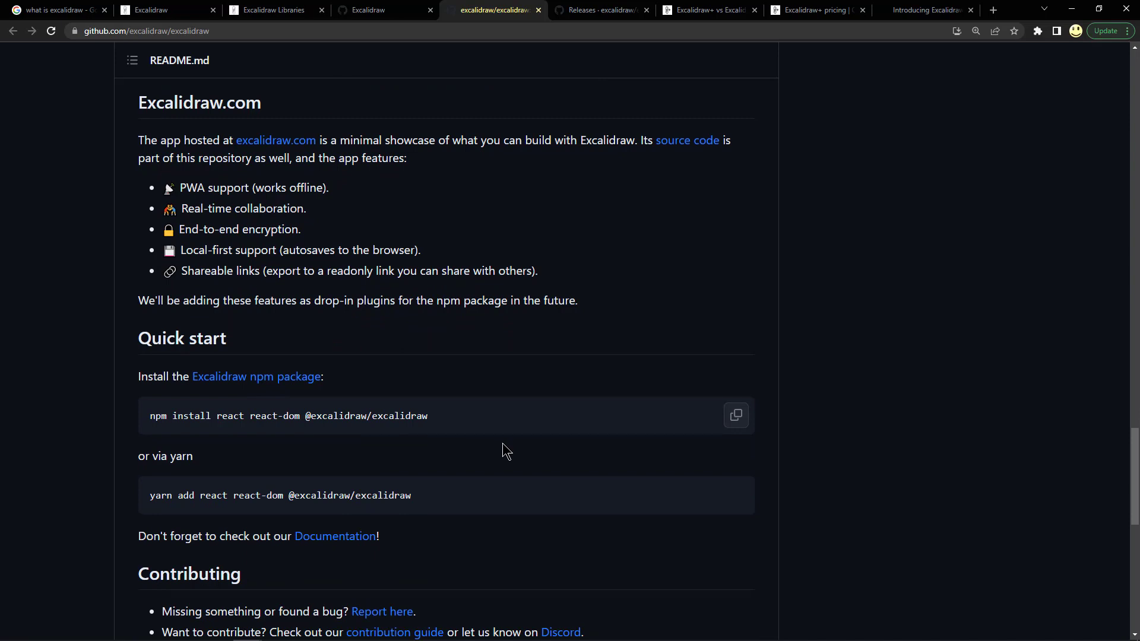
pyautogui.scroll(-2, 503, 451)
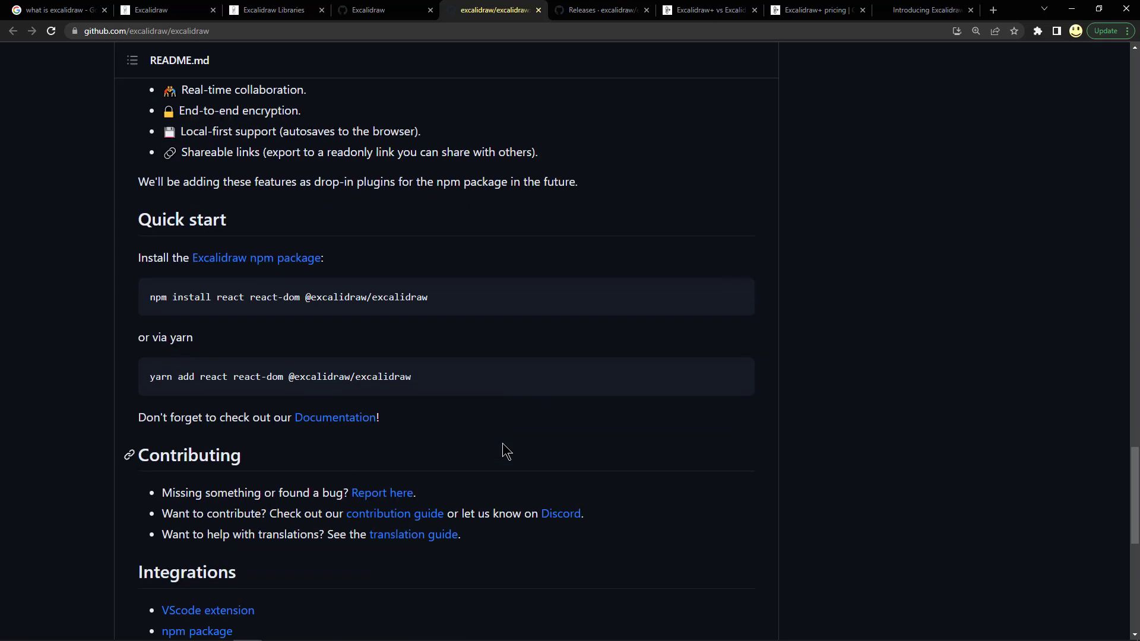
pyautogui.scroll(-2, 503, 444)
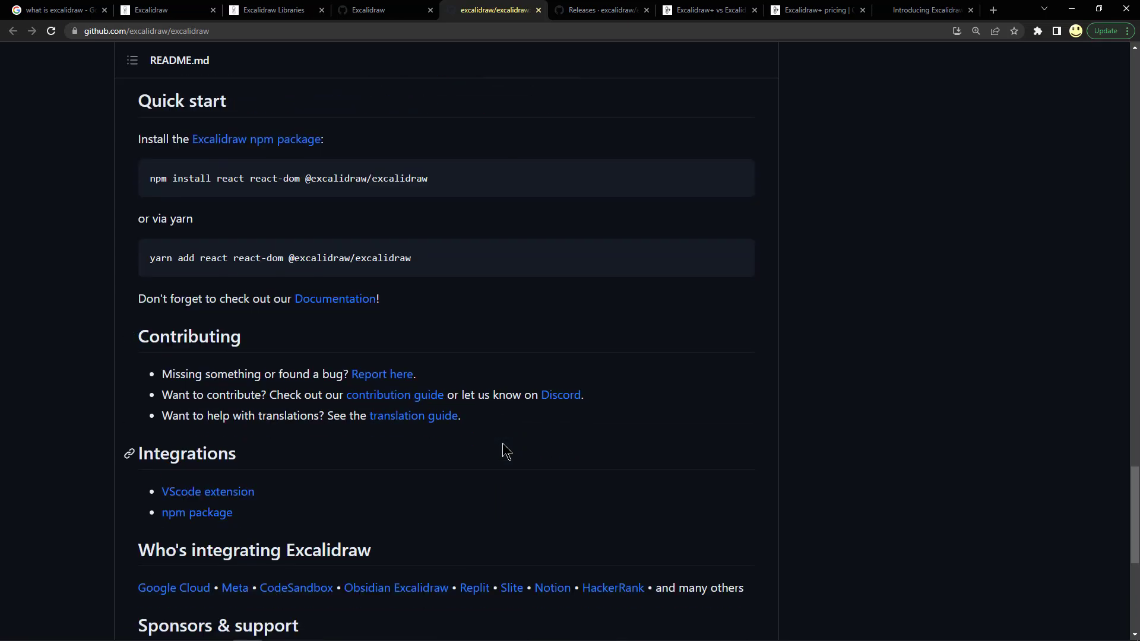
pyautogui.scroll(10, 378, 559)
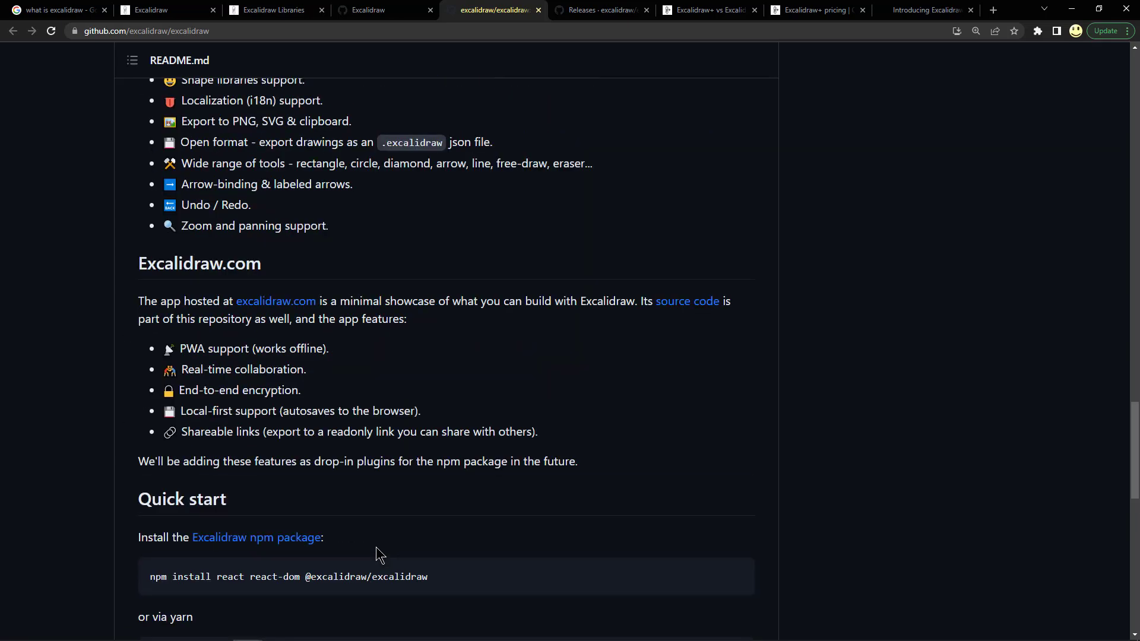
pyautogui.scroll(18, 376, 547)
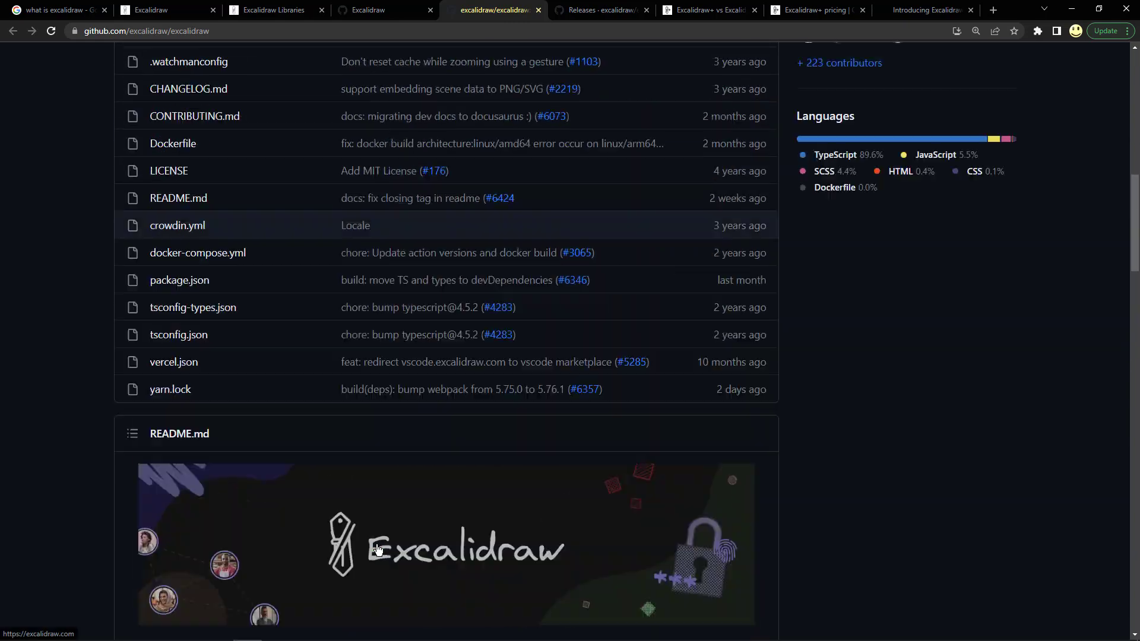
pyautogui.scroll(8, 377, 544)
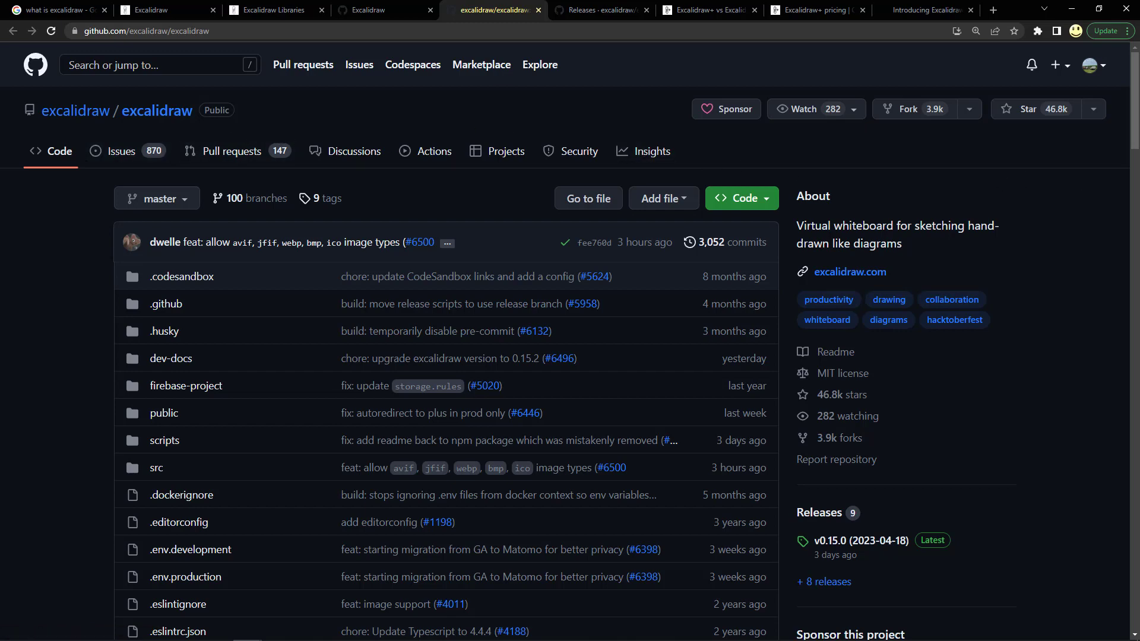
# - Read through the Excalidraw v0.15.0 release notes, then switch to the Excalidraw+ vs Excalidraw comparison page
pyautogui.hotkey('ctrl', 'Tab')
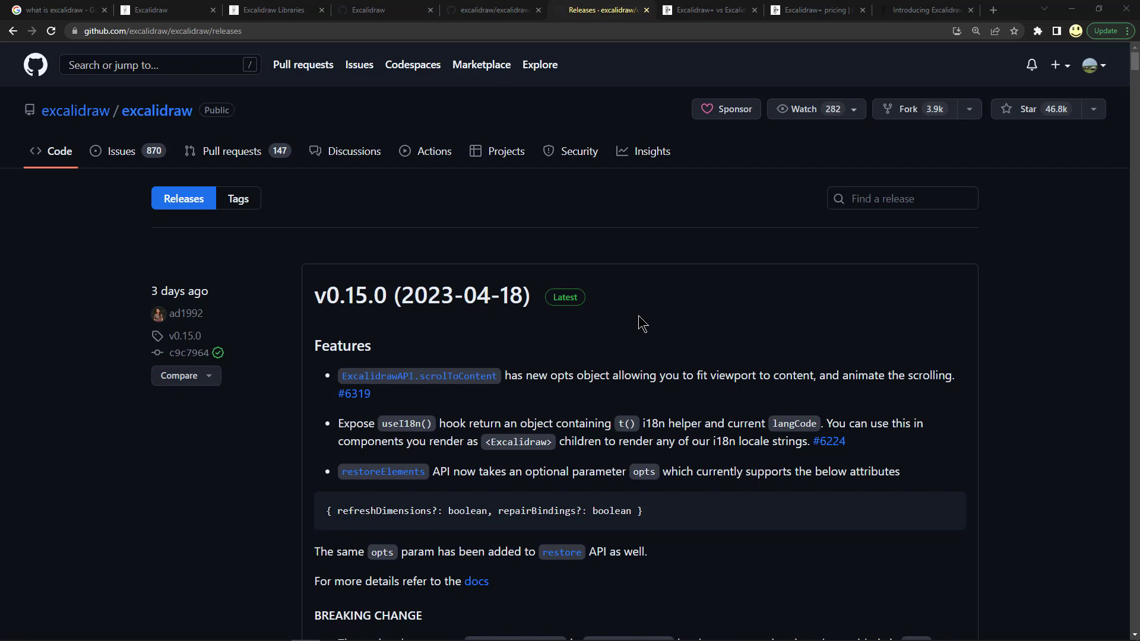
pyautogui.scroll(-4, 642, 323)
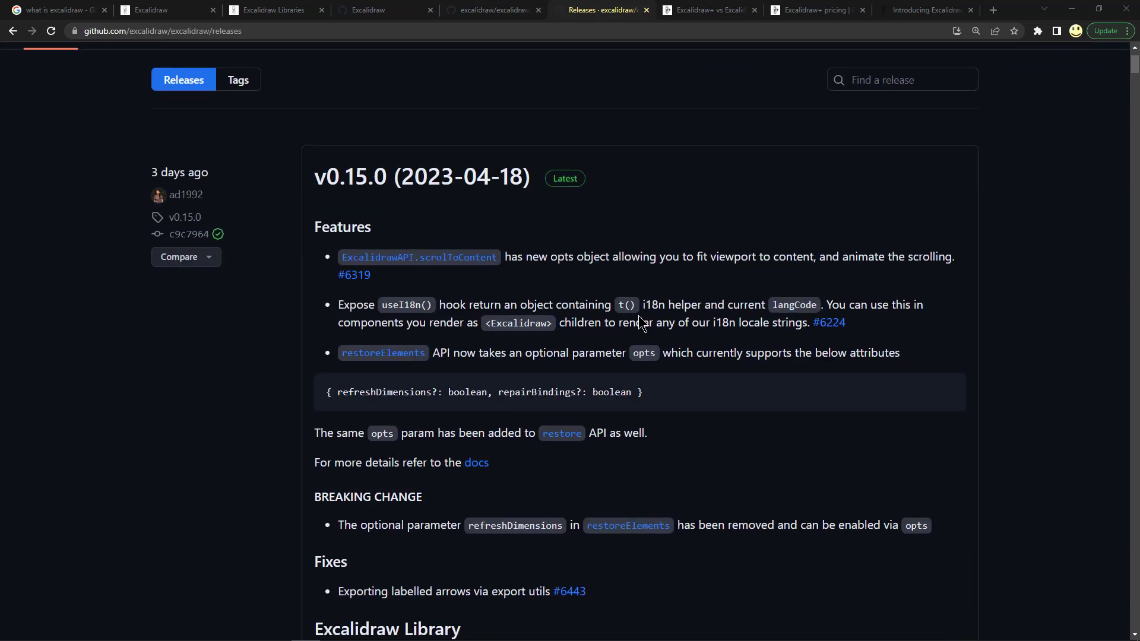
pyautogui.scroll(-4, 642, 323)
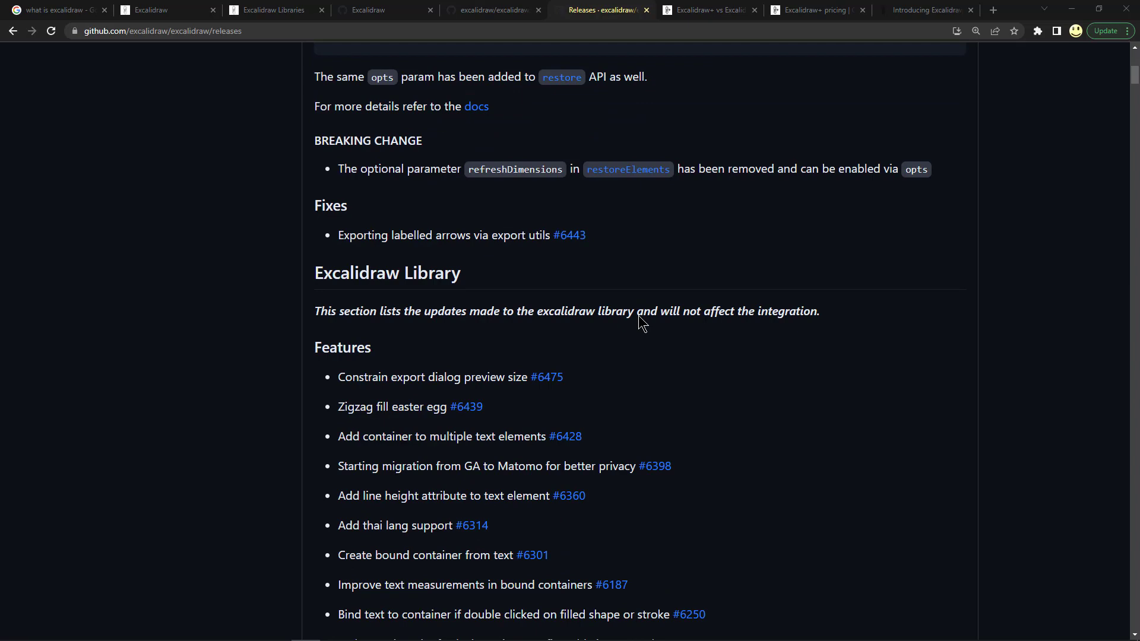
pyautogui.scroll(-4, 642, 324)
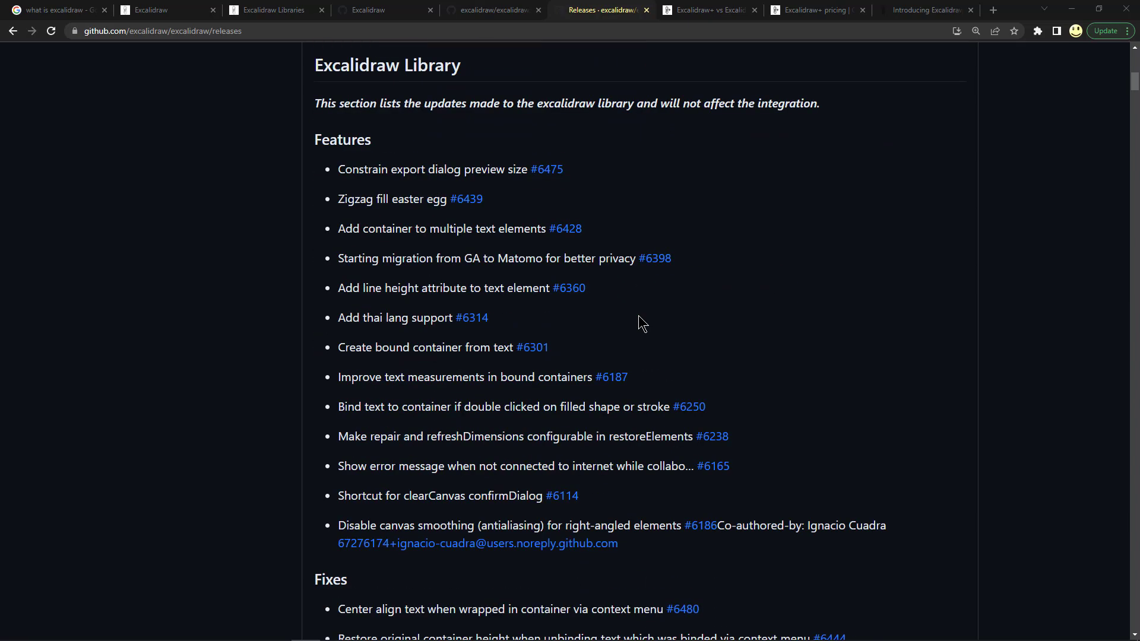
pyautogui.scroll(-8, 642, 323)
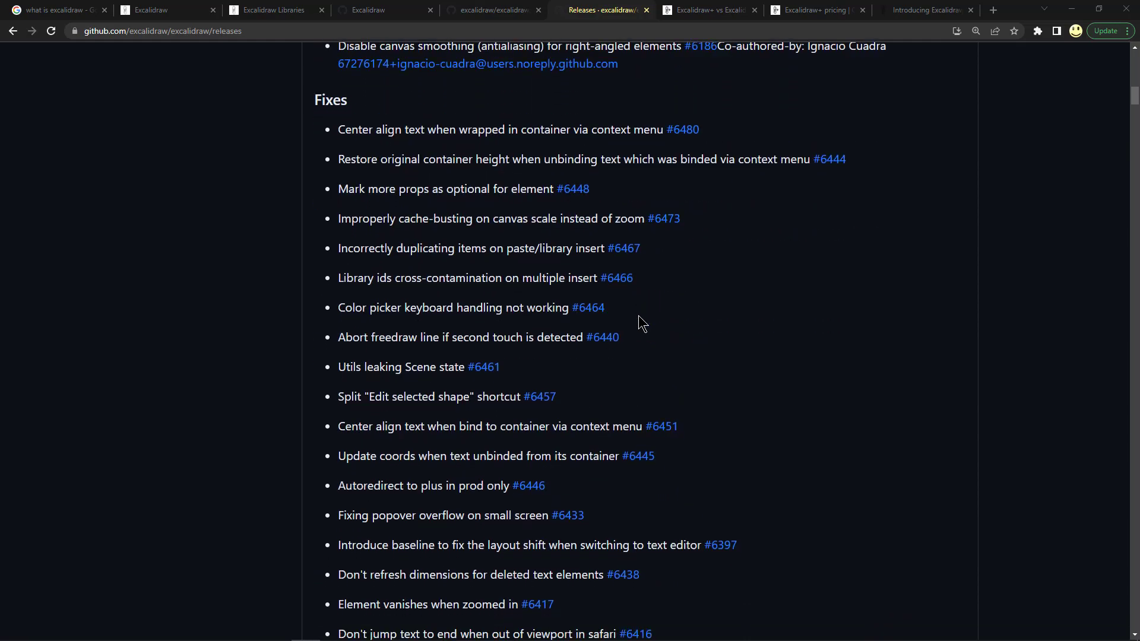
pyautogui.scroll(-9, 642, 323)
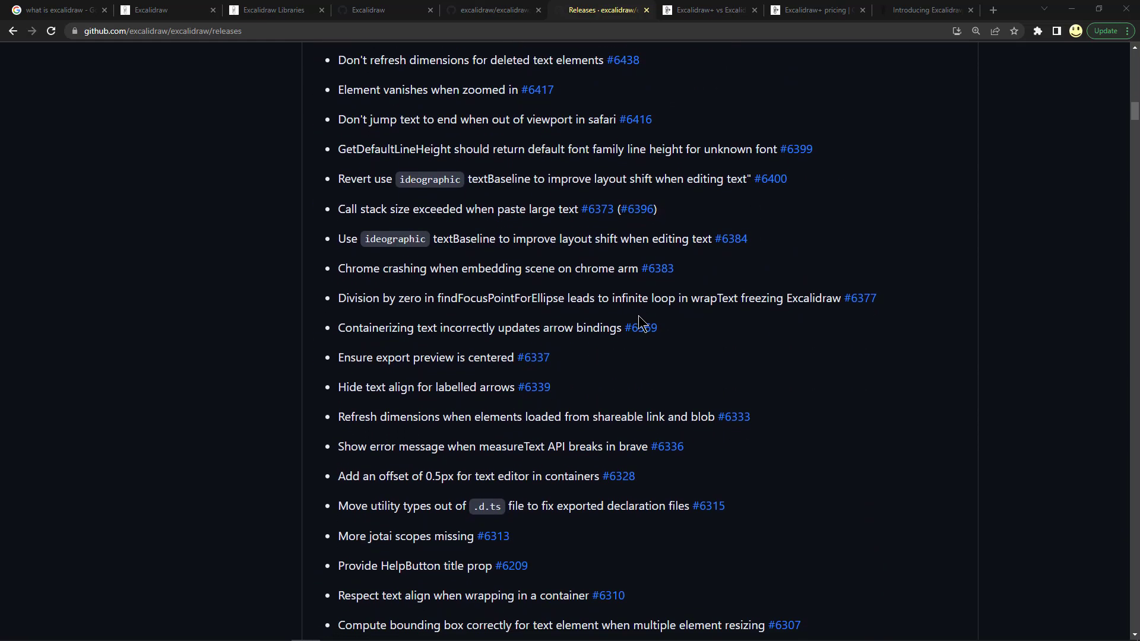
pyautogui.scroll(-8, 639, 315)
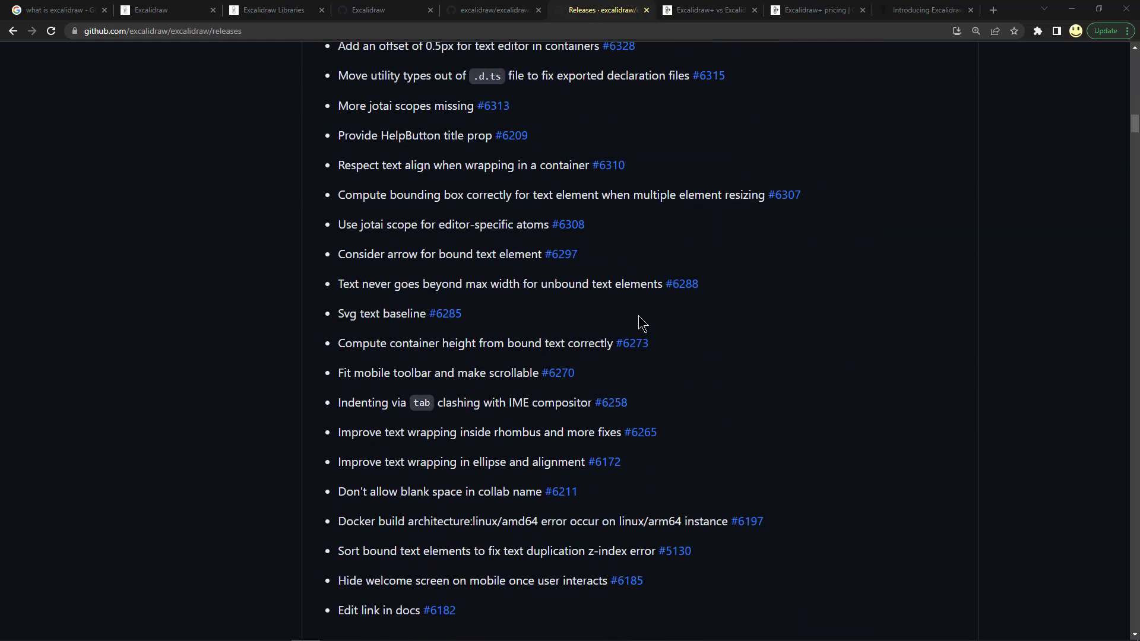
pyautogui.scroll(-6, 642, 324)
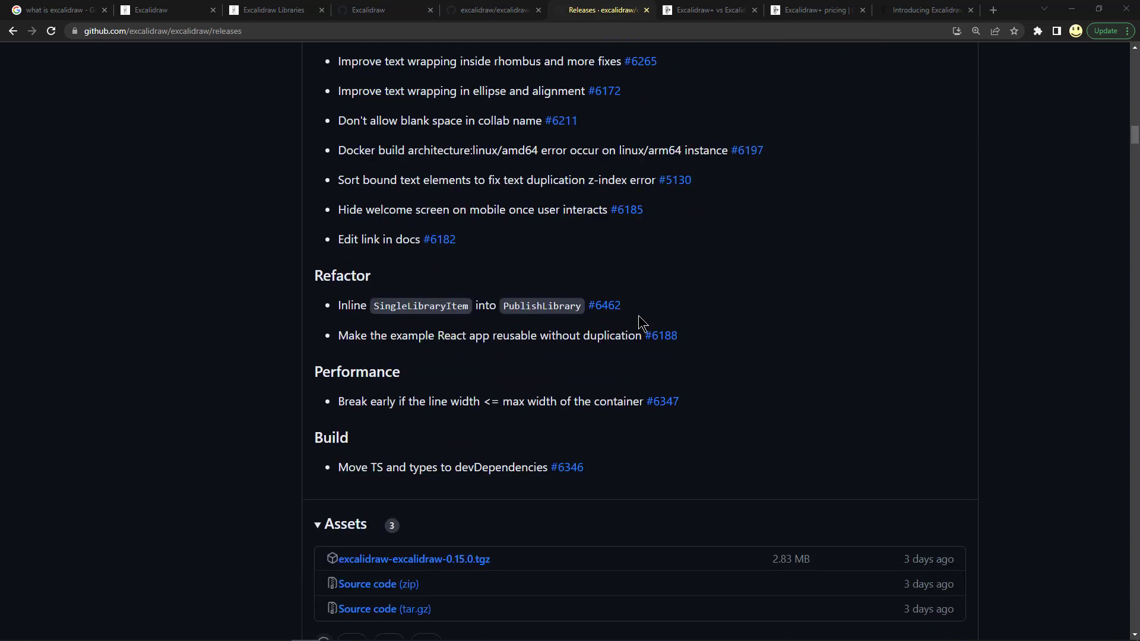
pyautogui.scroll(-2, 606, 306)
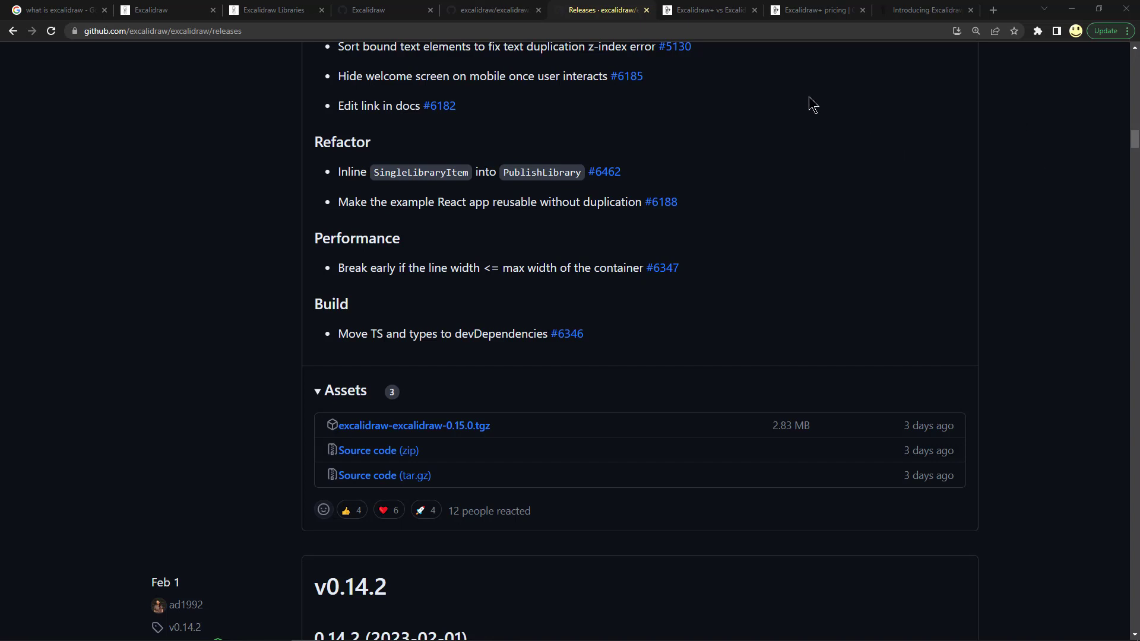
pyautogui.click(695, 18)
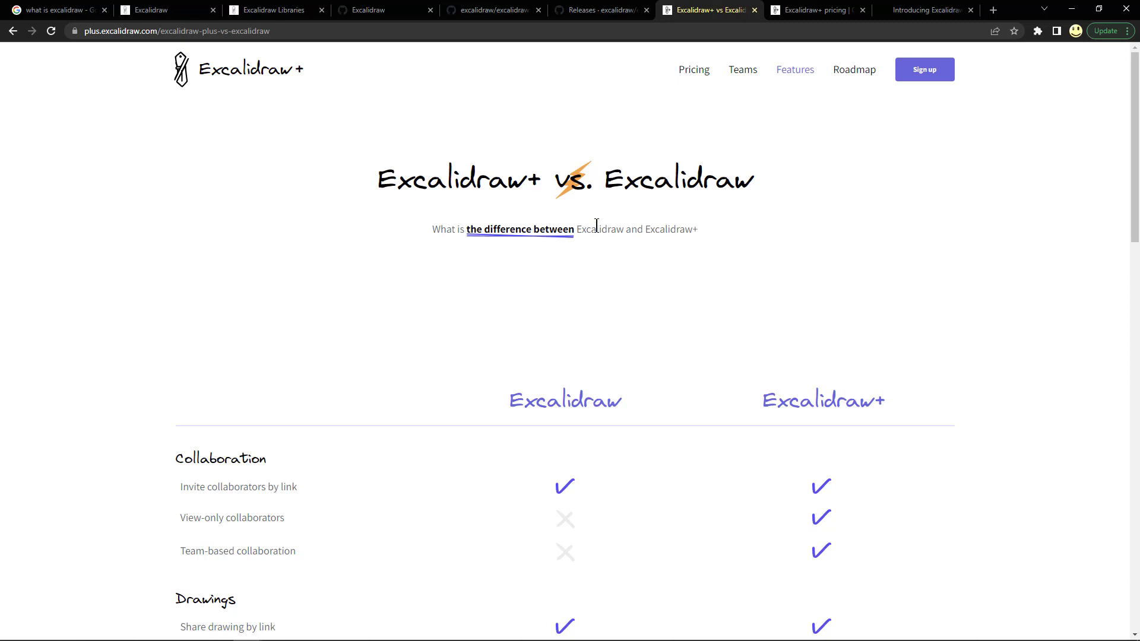
pyautogui.scroll(-2, 469, 321)
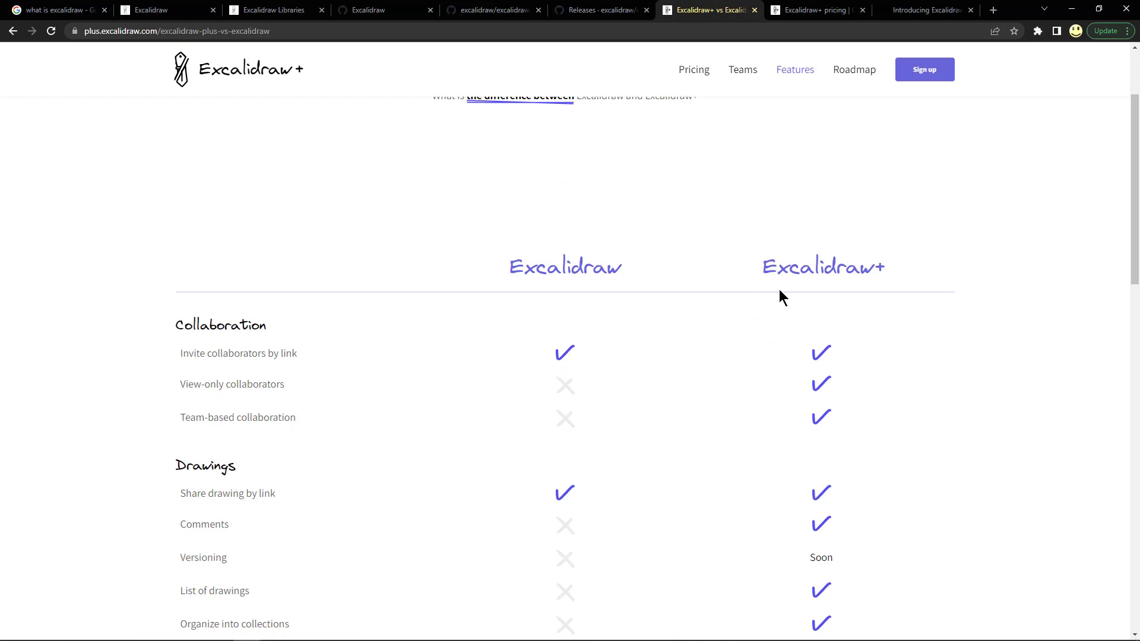
pyautogui.scroll(-2, 780, 291)
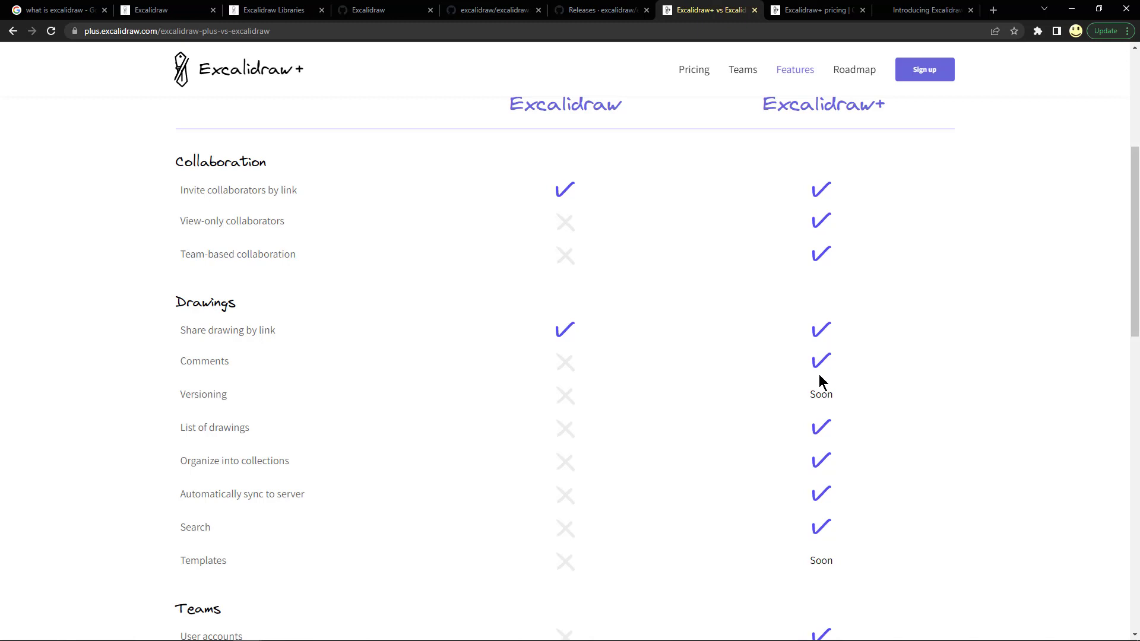
pyautogui.scroll(-1, 820, 376)
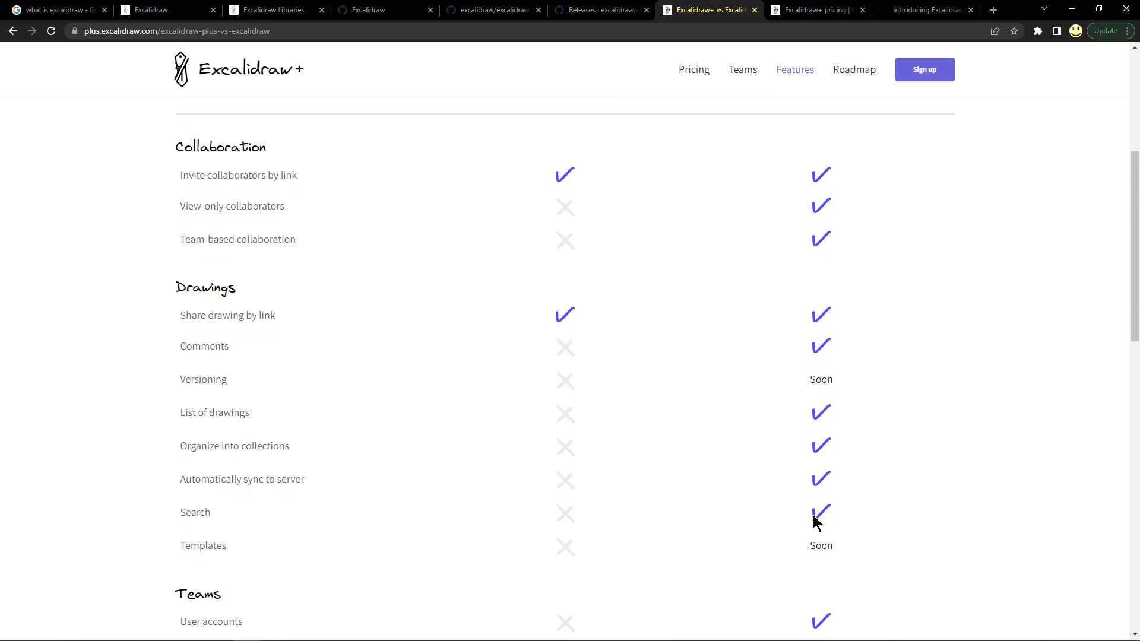
pyautogui.scroll(-1, 816, 521)
pyautogui.scroll(-2, 815, 521)
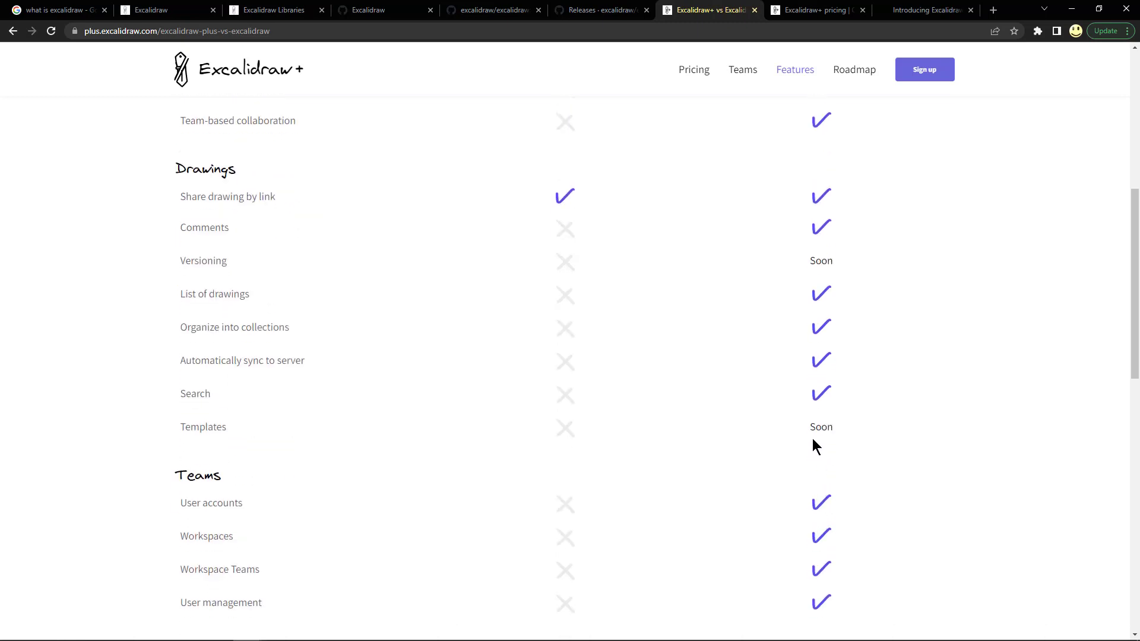
pyautogui.scroll(-3, 802, 519)
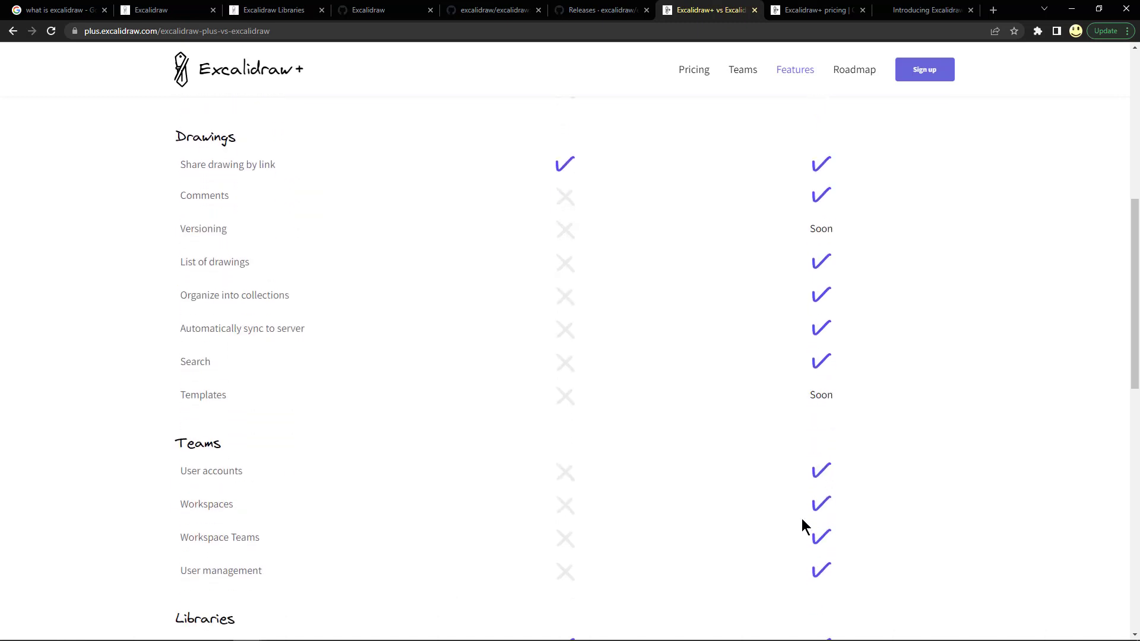
pyautogui.scroll(-2, 802, 519)
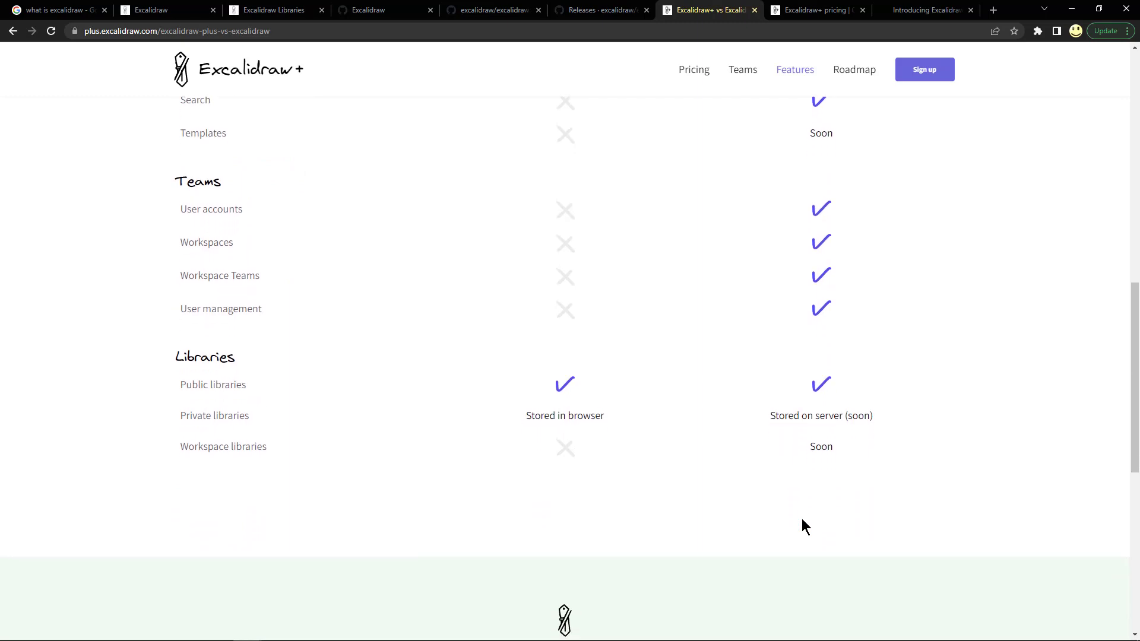
pyautogui.scroll(1, 801, 518)
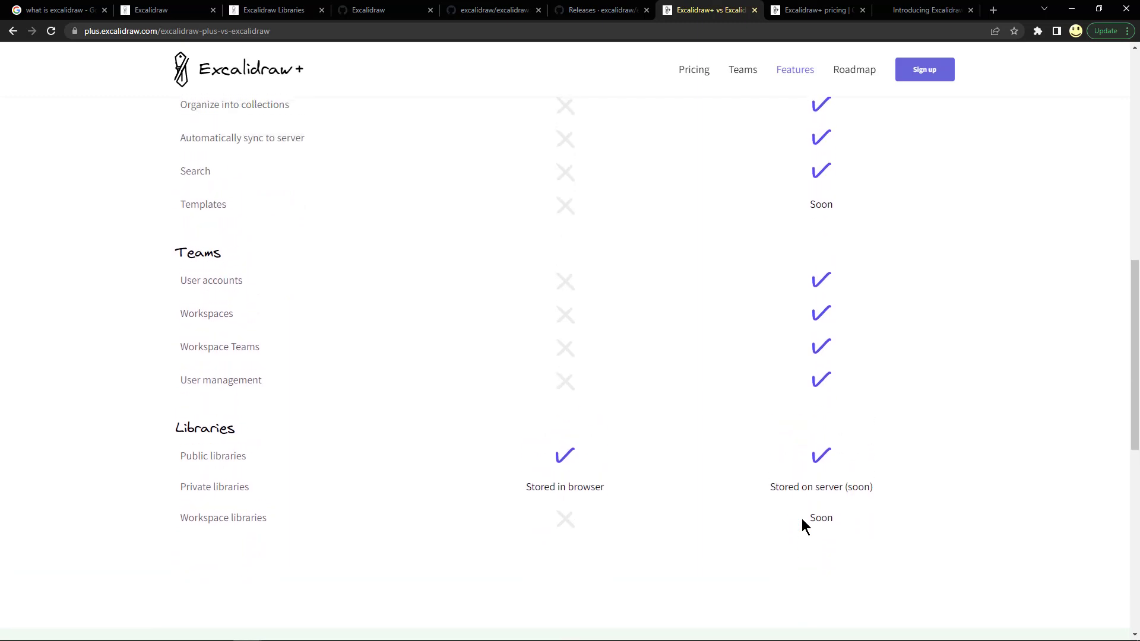
pyautogui.scroll(-5, 802, 521)
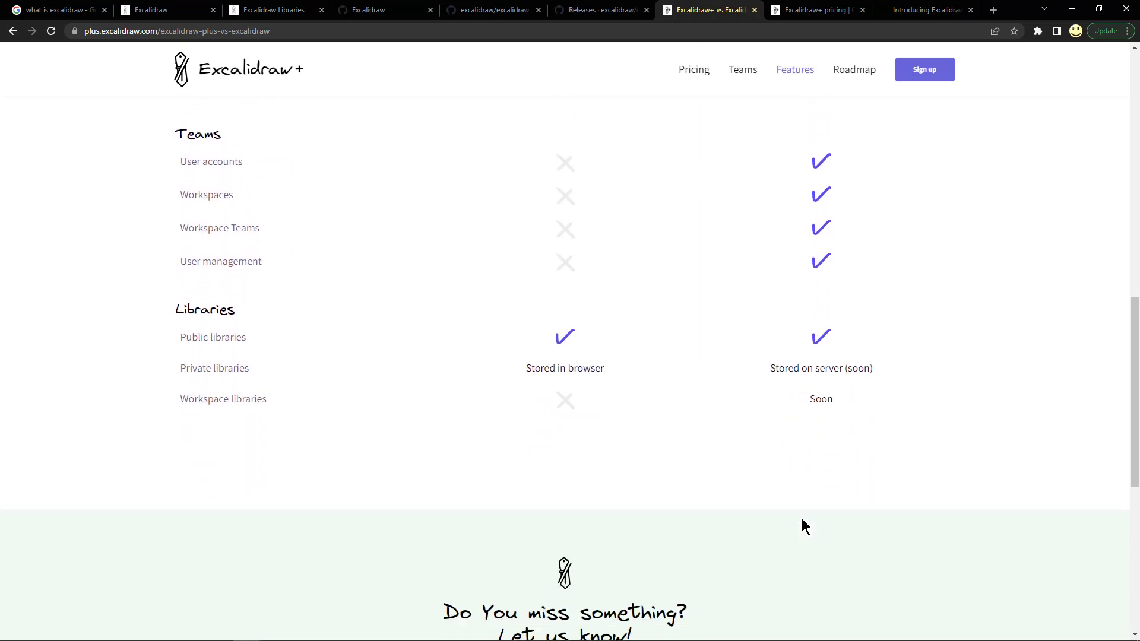
pyautogui.scroll(-4, 802, 520)
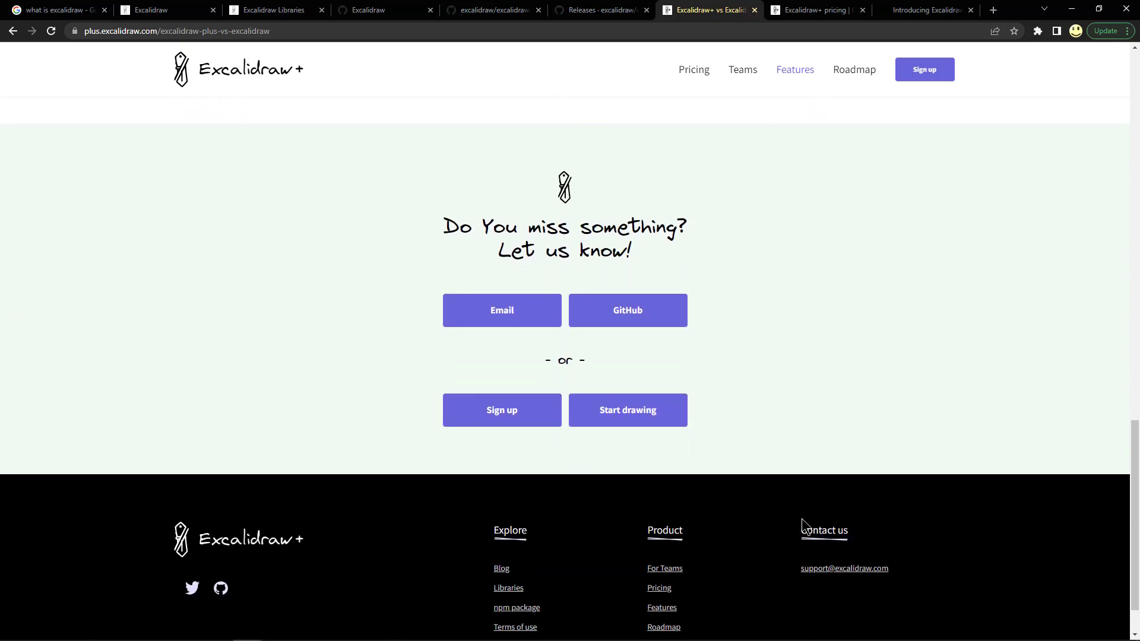
pyautogui.scroll(9, 801, 518)
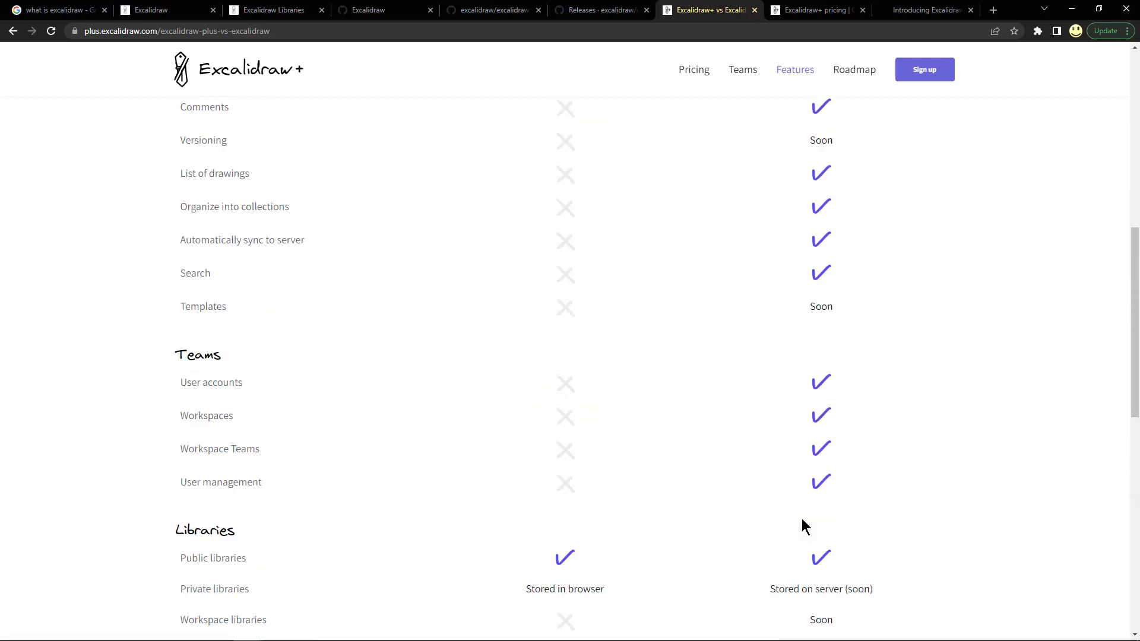
pyautogui.scroll(6, 801, 519)
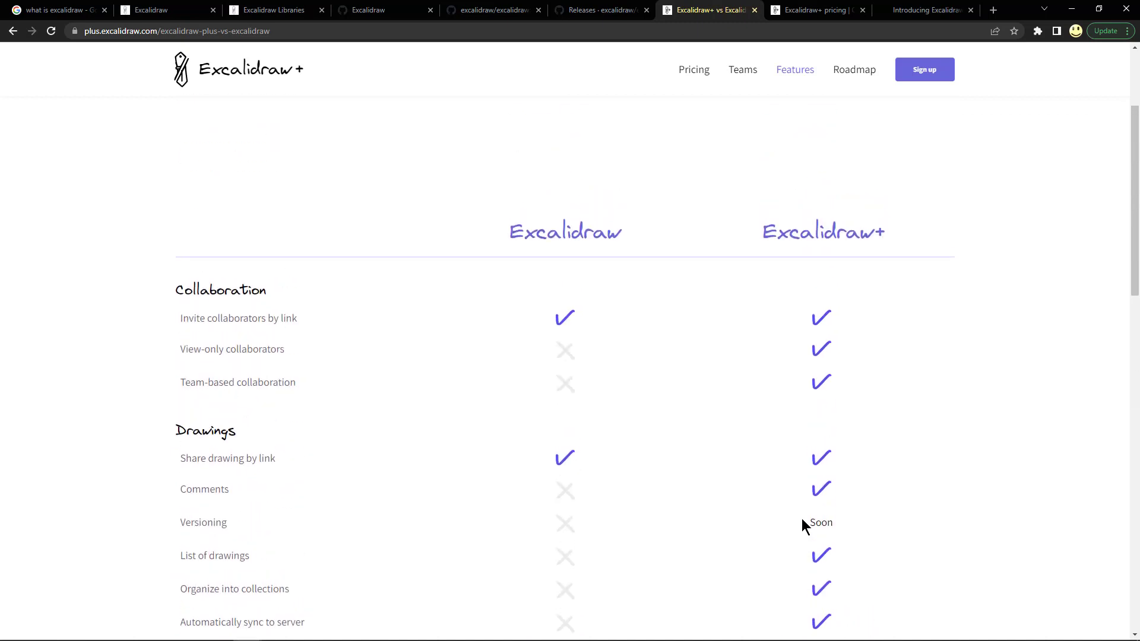
pyautogui.scroll(3, 802, 526)
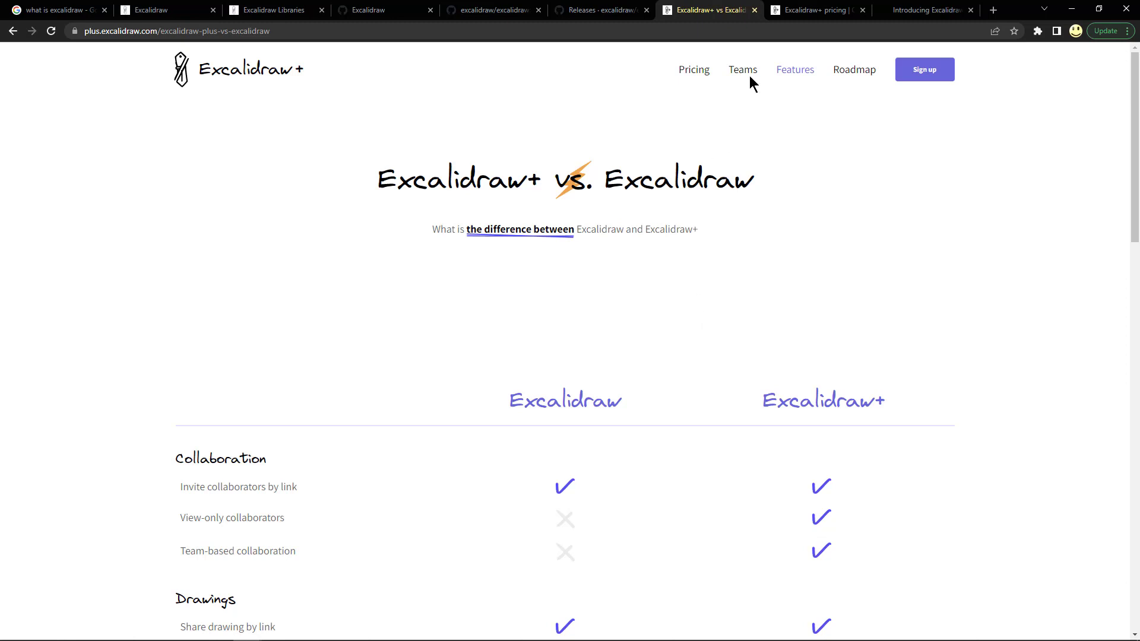
# - View the Excalidraw+ pricing page ($6 yearly, $7 monthly per user) down to the free editor section
pyautogui.click(785, 9)
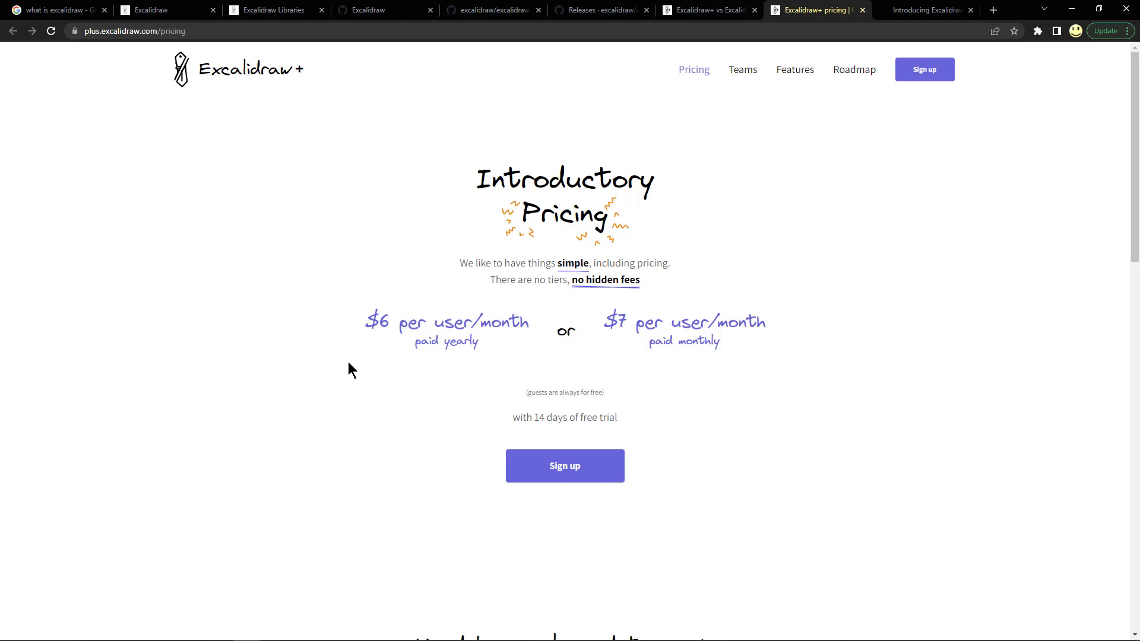
pyautogui.scroll(-2, 581, 421)
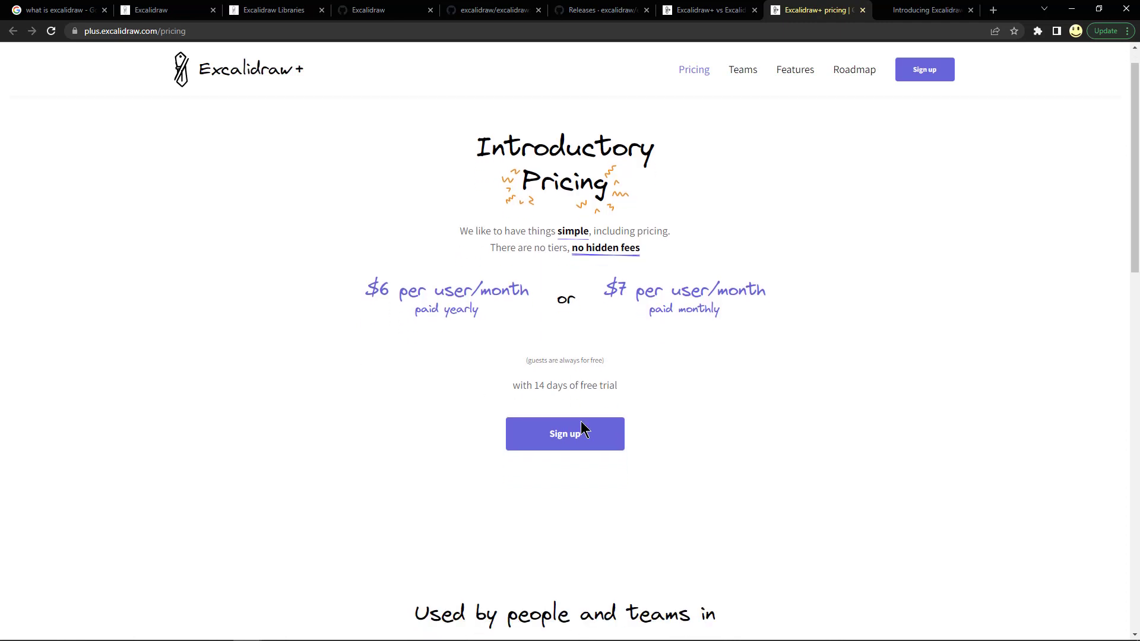
pyautogui.scroll(-2, 581, 421)
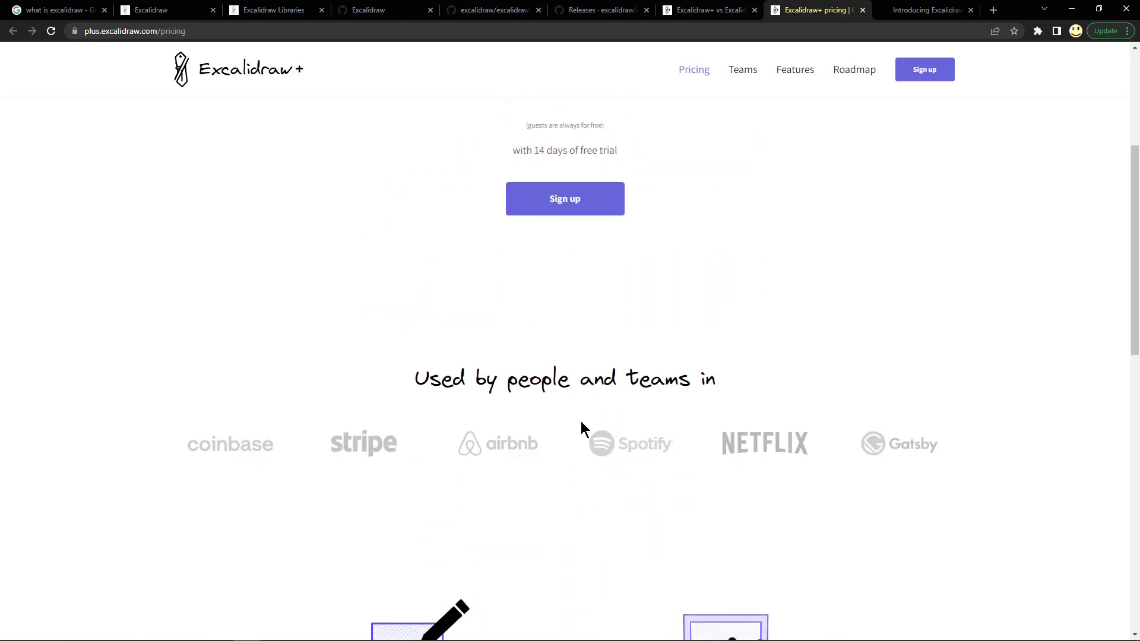
pyautogui.scroll(-1, 546, 518)
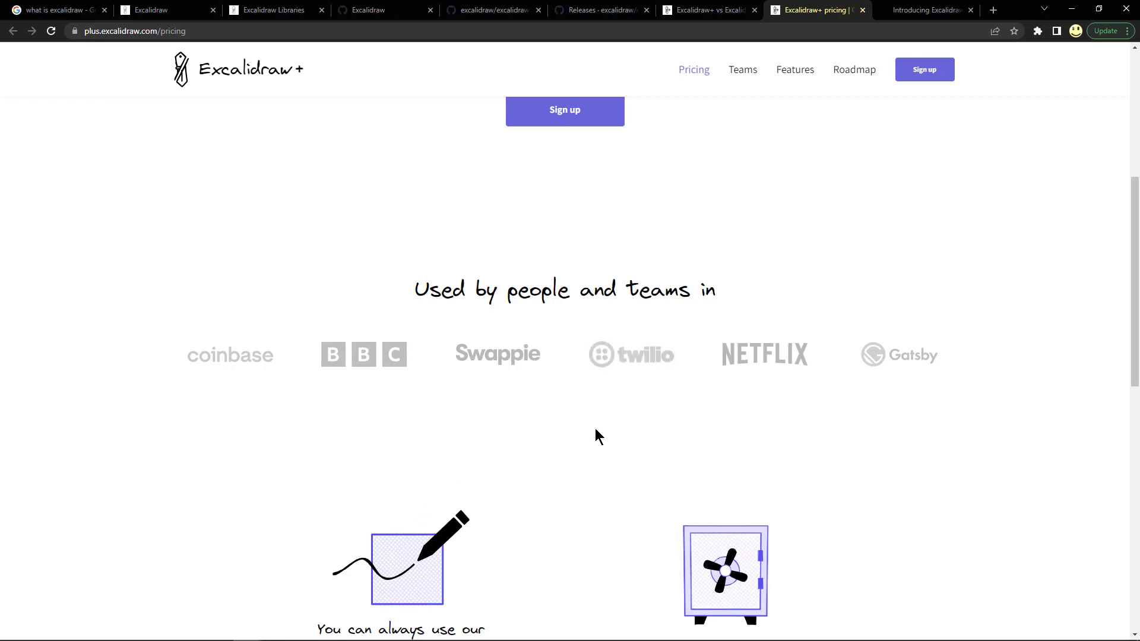
pyautogui.scroll(-3, 595, 430)
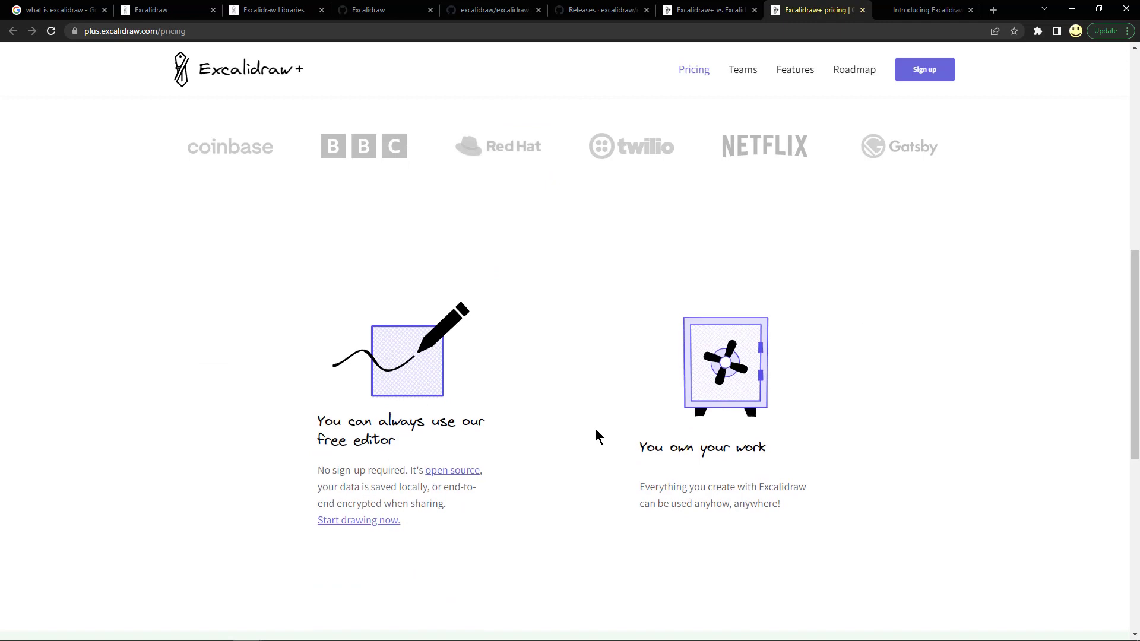
pyautogui.scroll(-1, 595, 428)
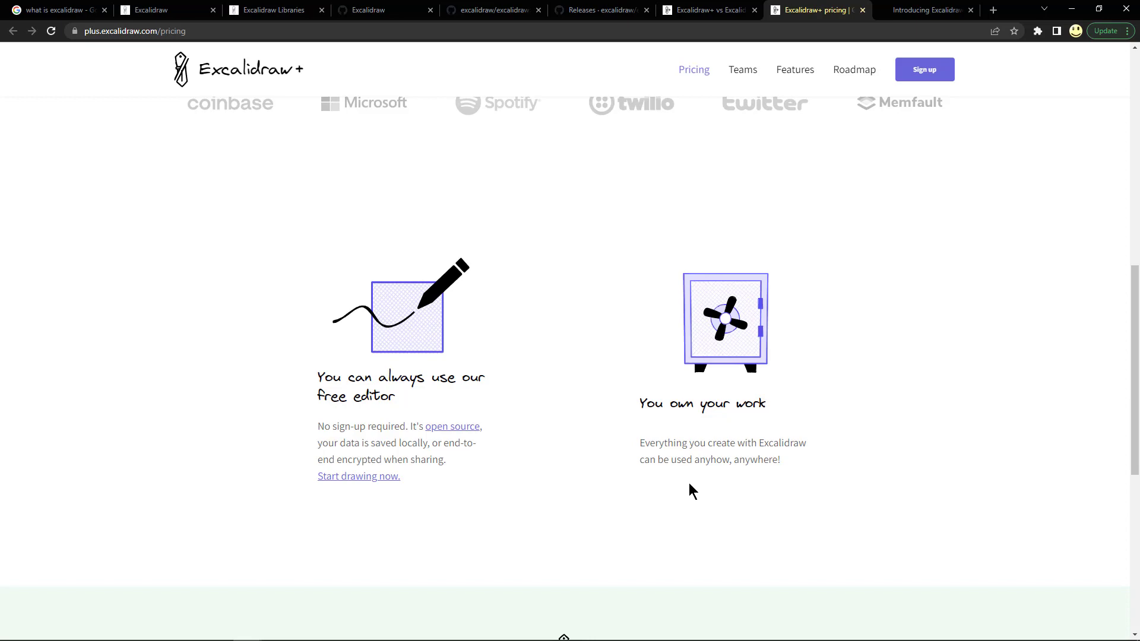
# - Scroll to the pricing page's closing 'Do you have any questions regarding pricing?' Contact us section
pyautogui.scroll(-5, 689, 484)
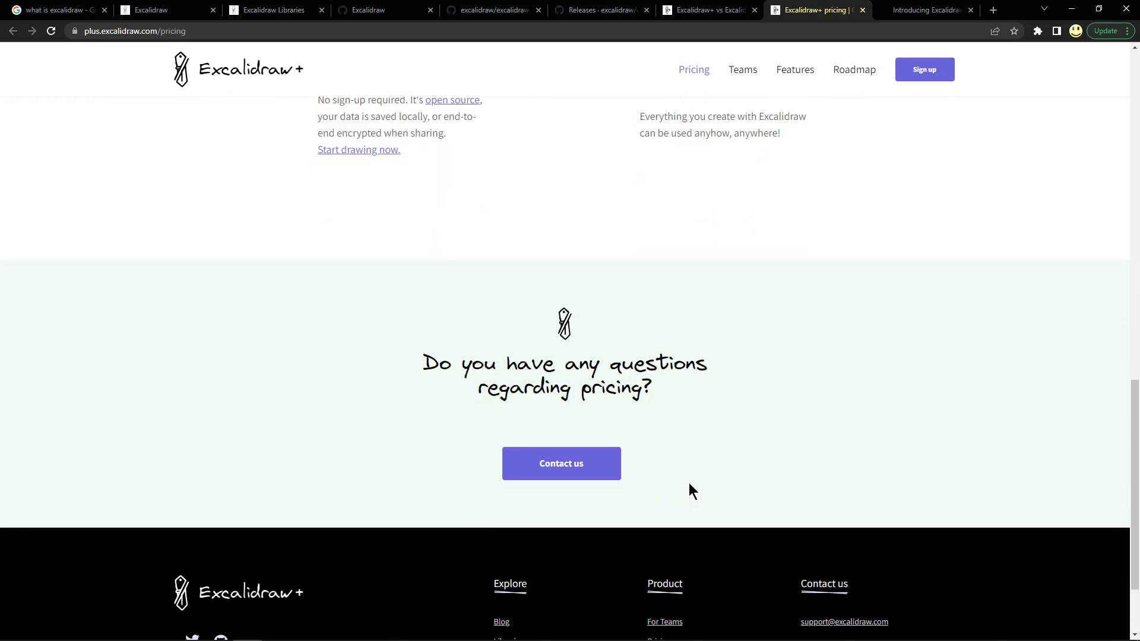